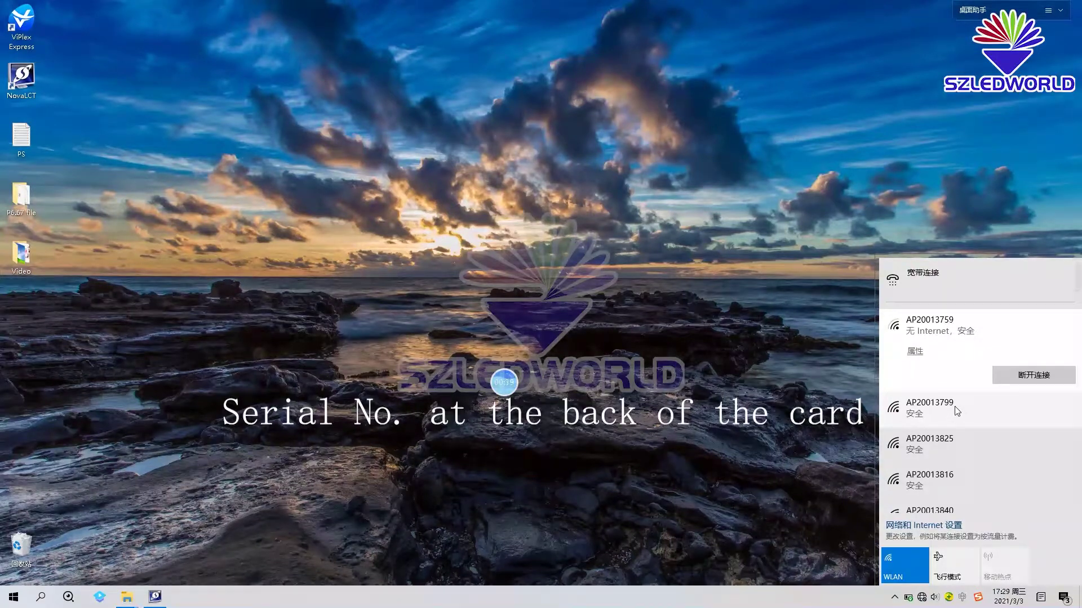
- Select the AP20013799 Wi-Fi network in the taskbar flyout and connect to it
{"action": "left_click", "coordinate": [958, 410]}
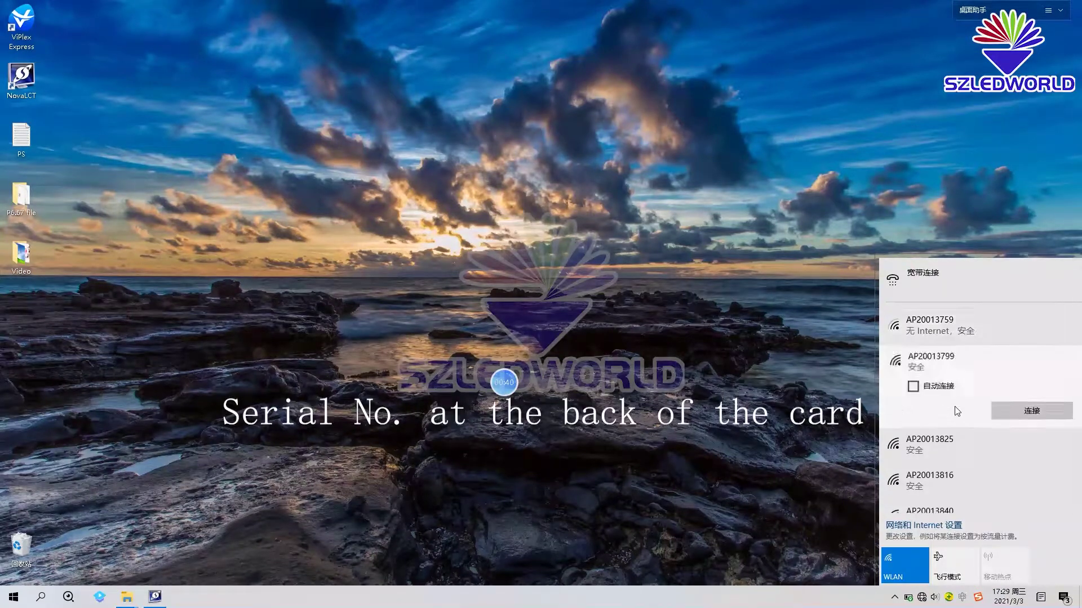
{"action": "left_click", "coordinate": [1010, 412]}
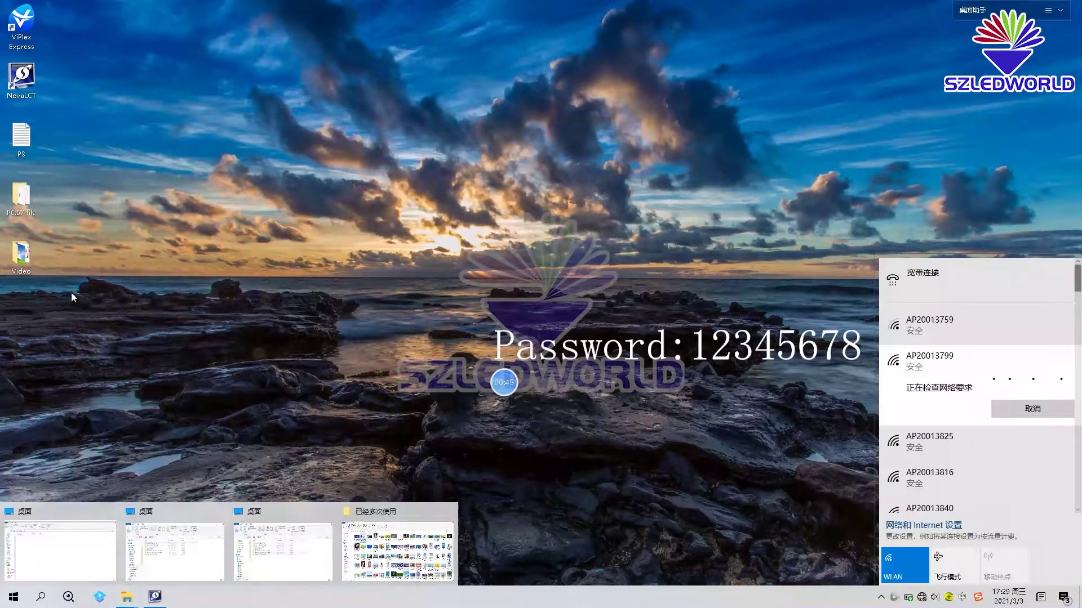
- Open the PS.txt notes, highlight the Wi-Fi name and password, then minimize Notepad
{"action": "double_click", "coordinate": [24, 146]}
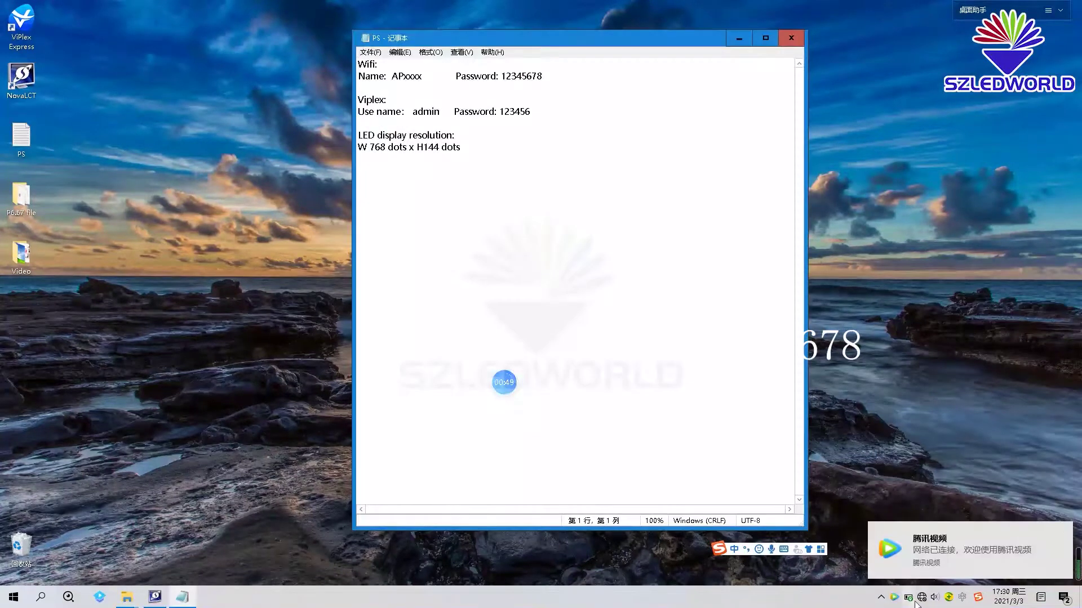
{"action": "left_click", "coordinate": [920, 599]}
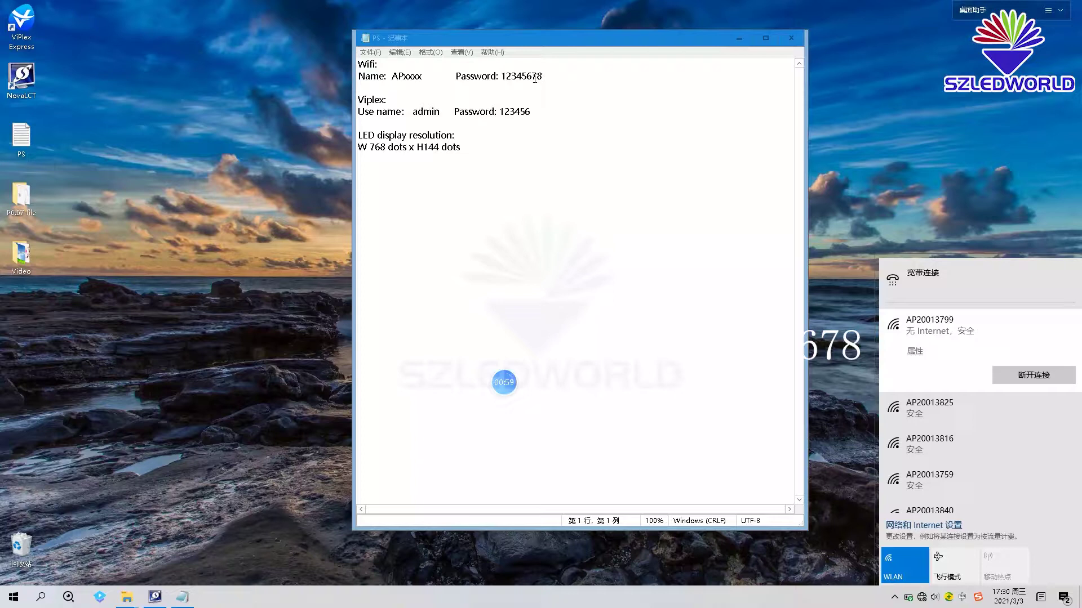
{"action": "left_click_drag", "start_coordinate": [542, 76], "coordinate": [503, 79]}
{"action": "mouse_move", "coordinate": [426, 77]}
{"action": "left_mouse_down"}
{"action": "mouse_move", "coordinate": [391, 77]}
{"action": "mouse_move", "coordinate": [425, 78]}
{"action": "left_mouse_up"}
{"action": "left_click", "coordinate": [415, 76]}
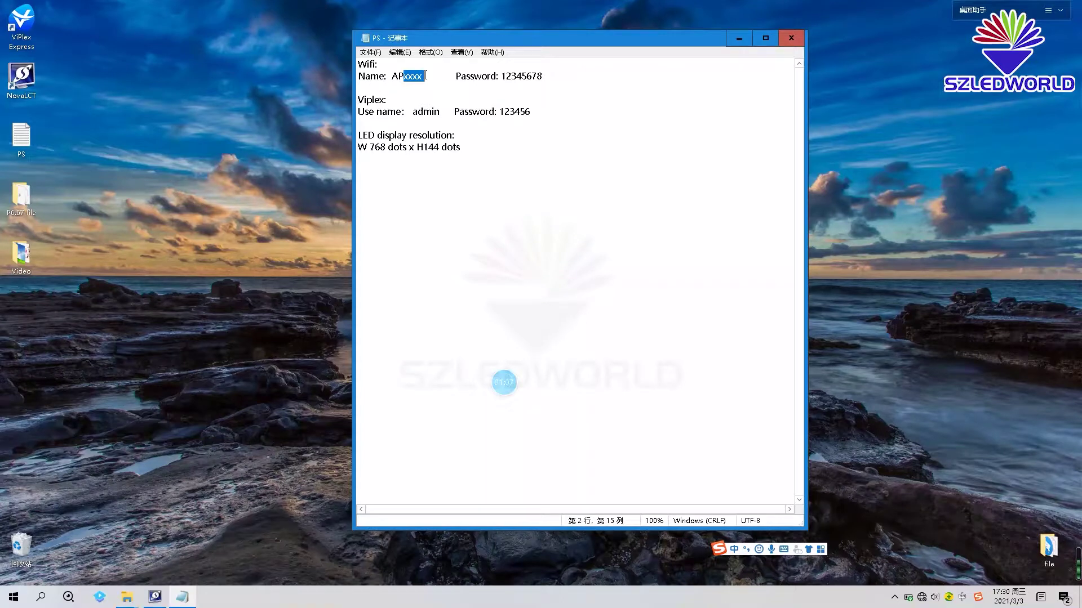
{"action": "left_click", "coordinate": [426, 76]}
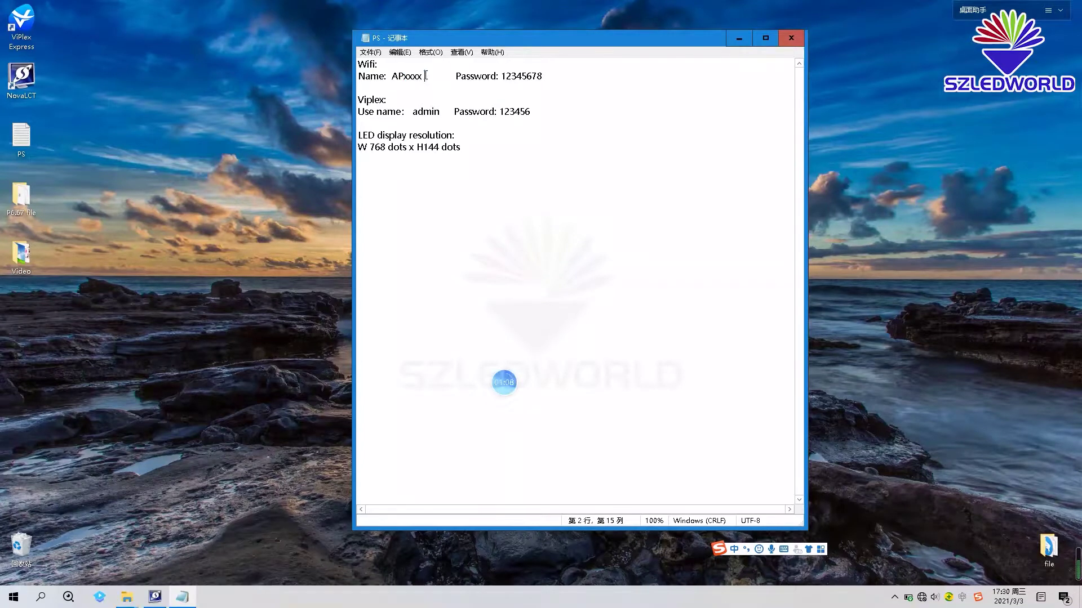
{"action": "left_click", "coordinate": [743, 36]}
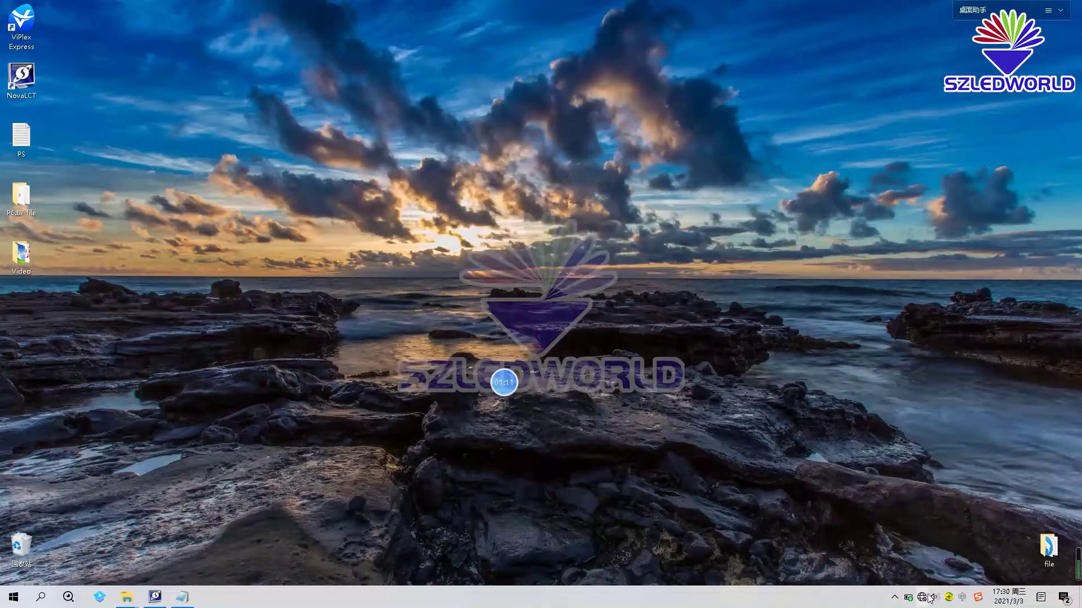
- Launch NovaLCT from its desktop shortcut and dismiss the already-running notice
{"action": "left_click", "coordinate": [921, 597]}
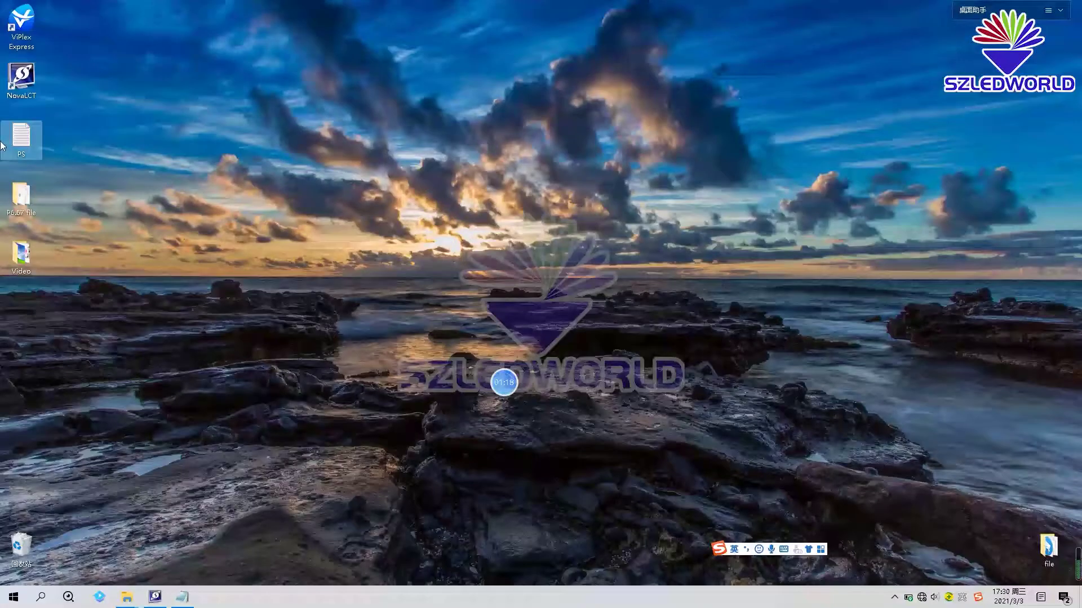
{"action": "double_click", "coordinate": [24, 84]}
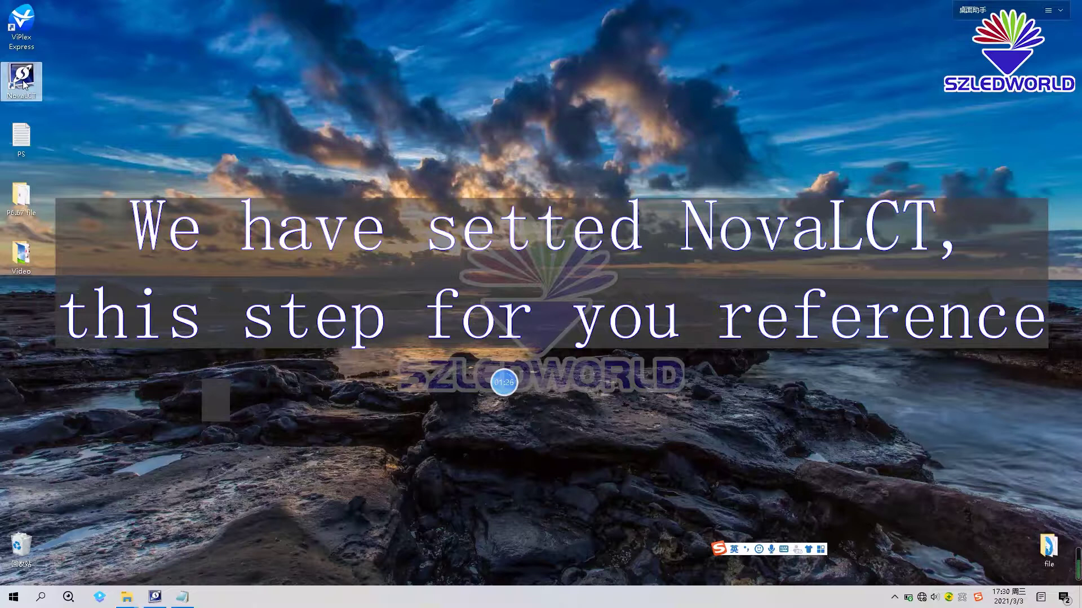
{"action": "left_click", "coordinate": [175, 108]}
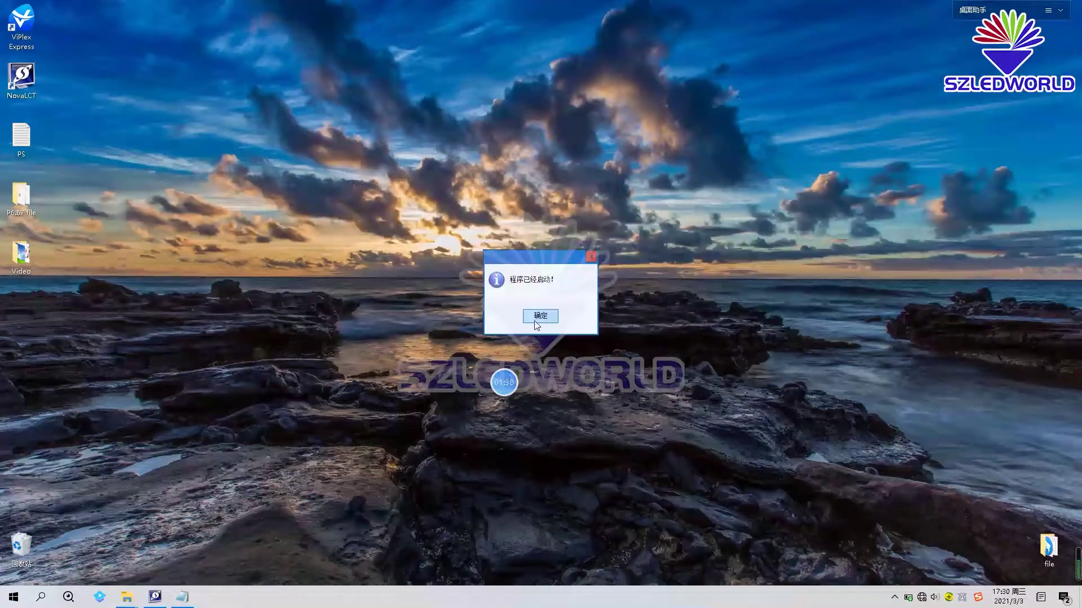
{"action": "left_click", "coordinate": [541, 316]}
- Switch the NovaLCT interface language to English(en)
{"action": "left_click", "coordinate": [157, 600]}
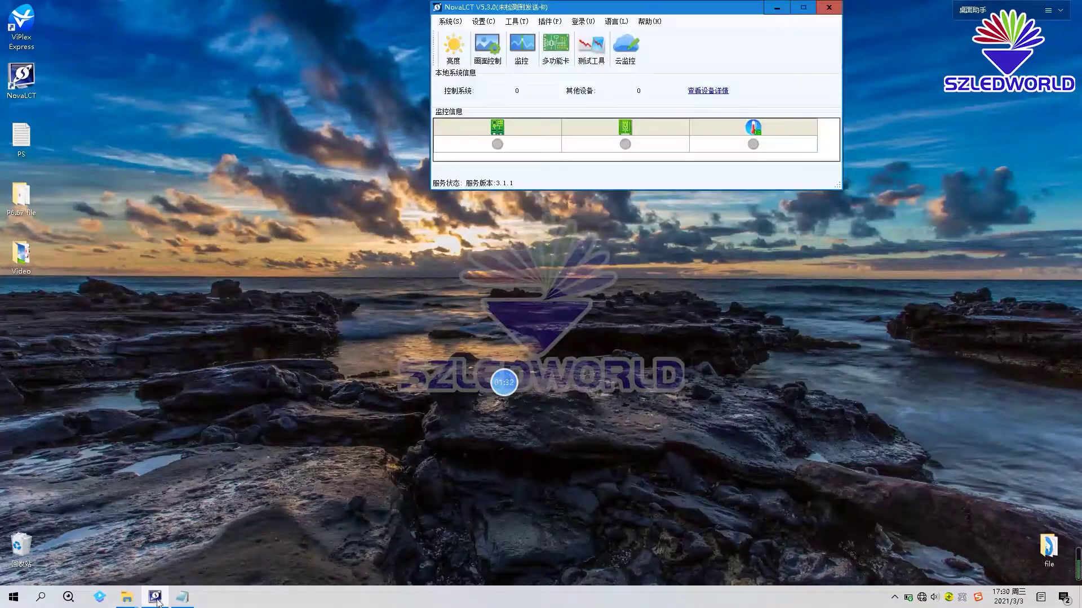
{"action": "left_click", "coordinate": [619, 24]}
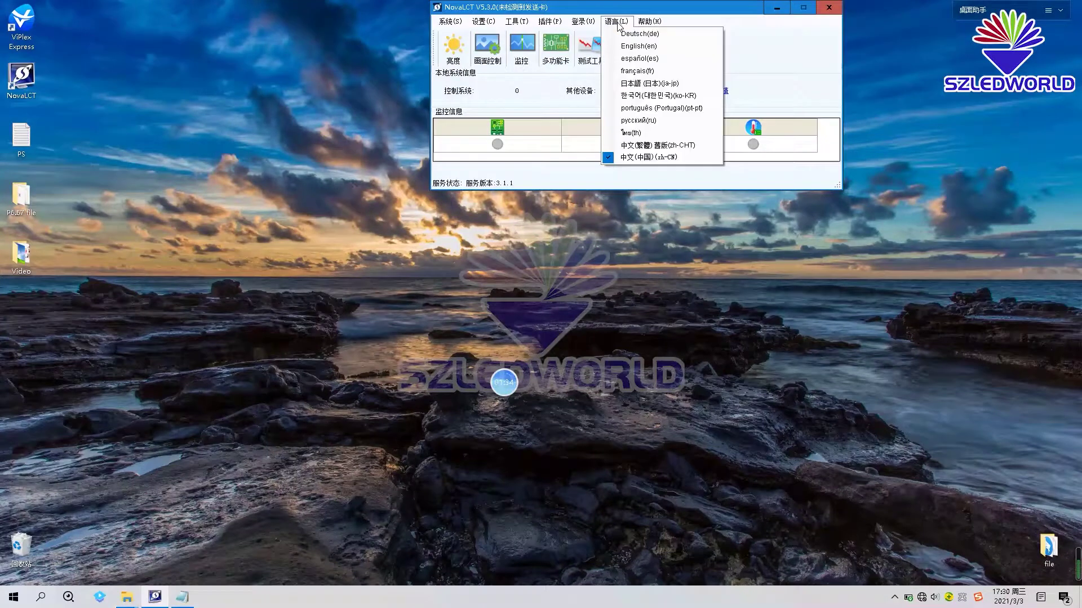
{"action": "left_click", "coordinate": [628, 46]}
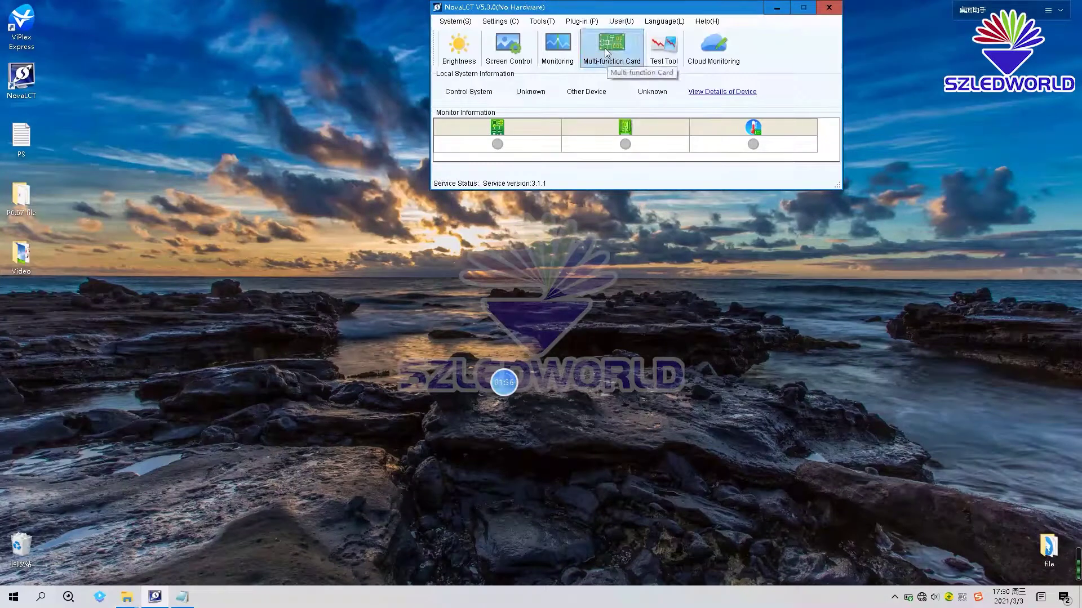
- Log in to the Taurus-20013799 media player with its user name and password
{"action": "left_click", "coordinate": [620, 25]}
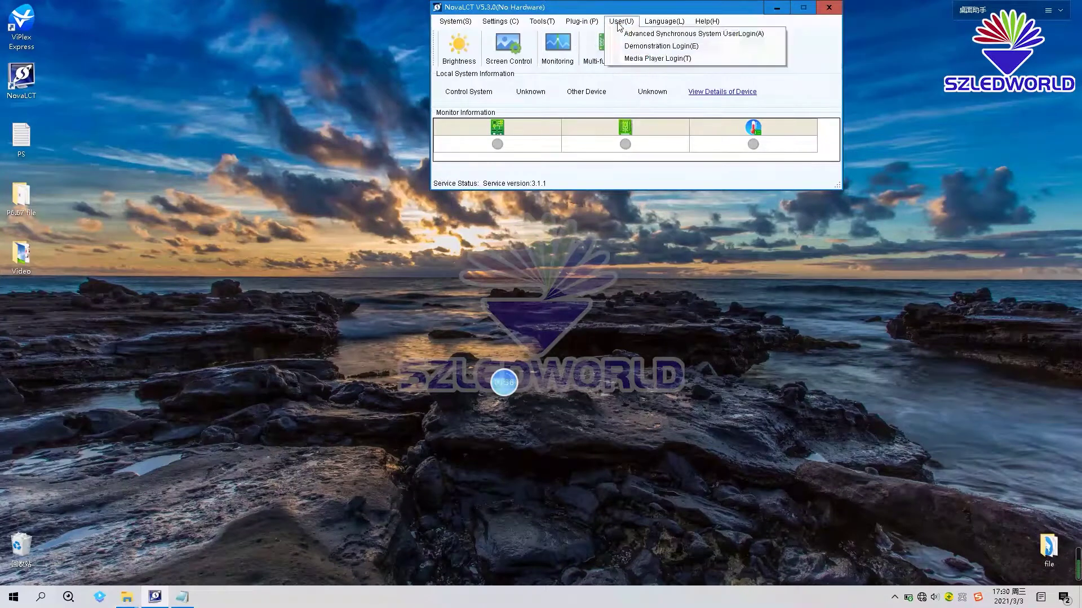
{"action": "left_click", "coordinate": [638, 58]}
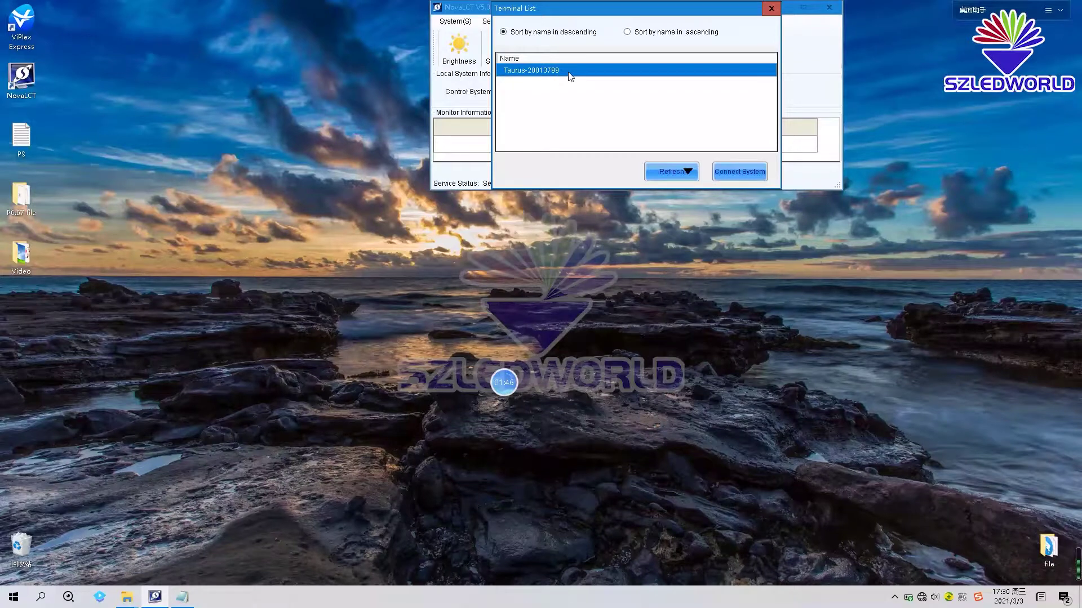
{"action": "left_click", "coordinate": [731, 174]}
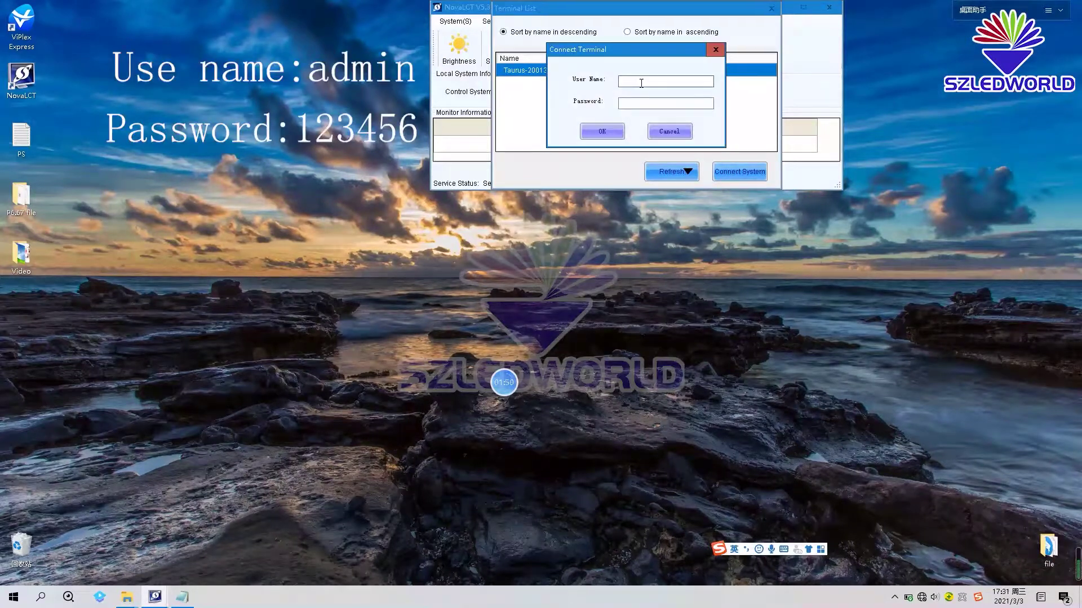
{"action": "type", "text": "admin"}
{"action": "key", "text": "Tab"}
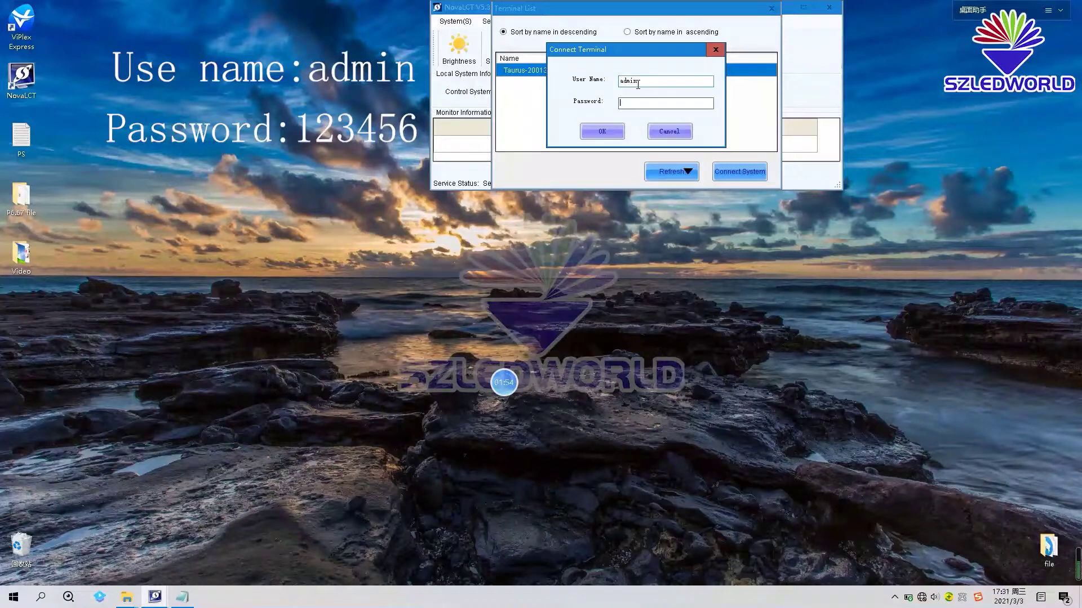
{"action": "type", "text": "123456"}
{"action": "left_click", "coordinate": [600, 129]}
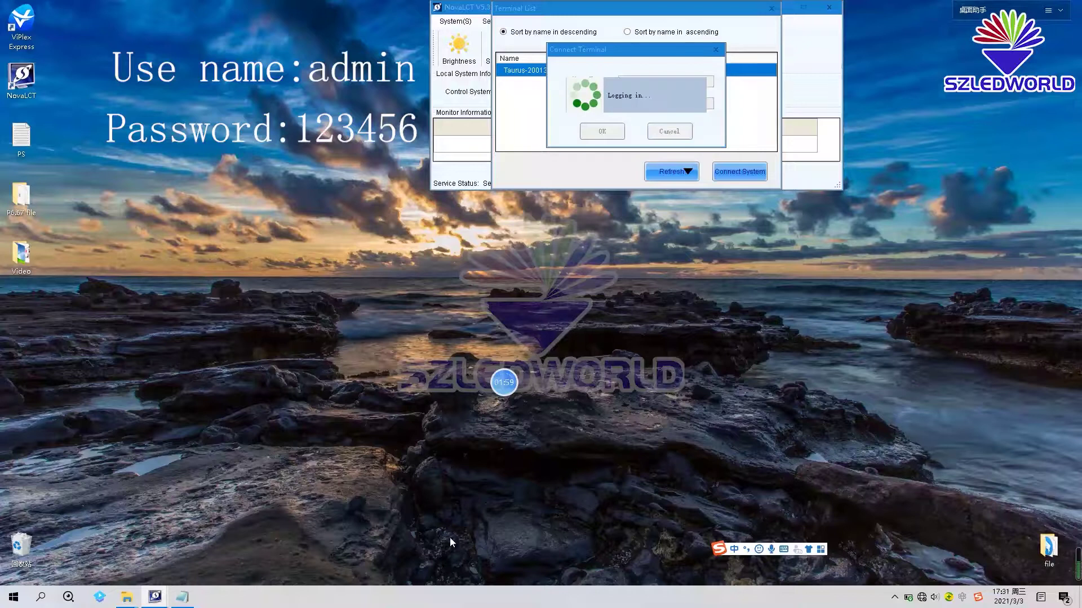
- Start Screen Configuration for the controller on port 192.168.41.1:5200
{"action": "left_click", "coordinate": [182, 597]}
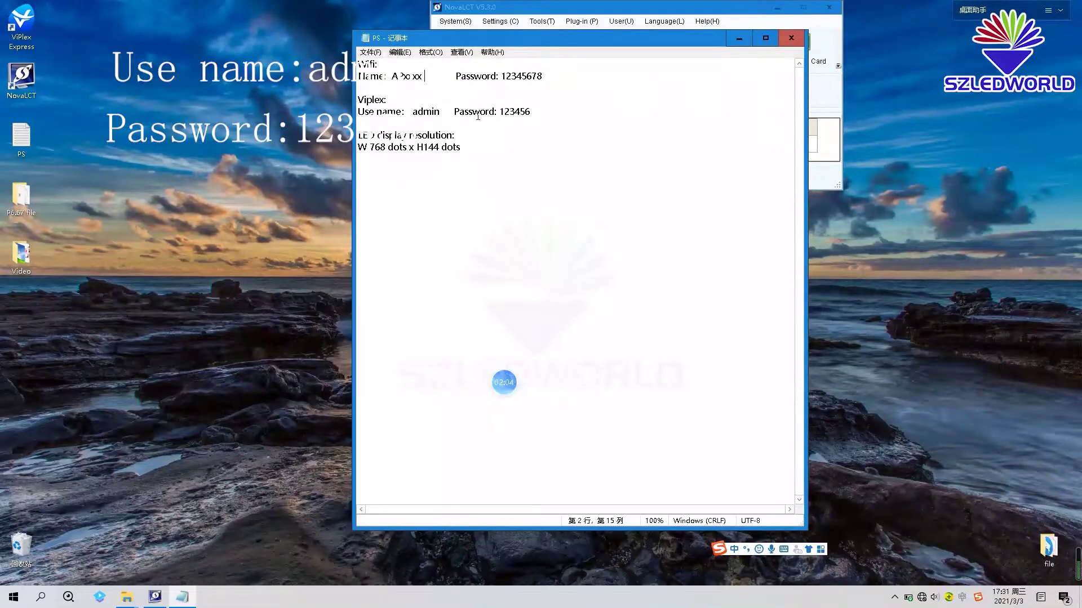
{"action": "left_click", "coordinate": [732, 39]}
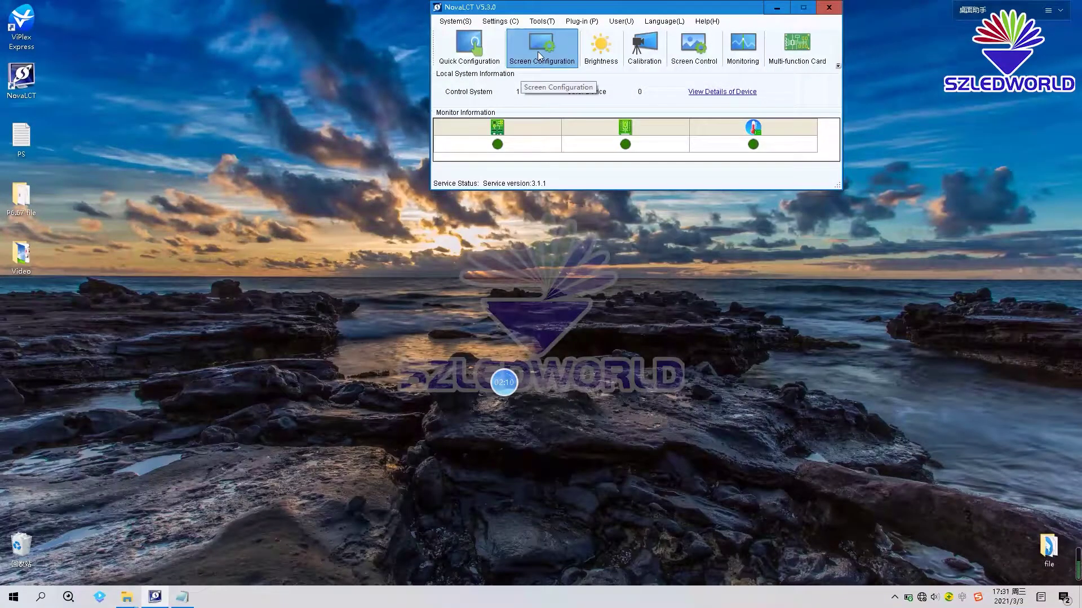
{"action": "left_click", "coordinate": [538, 52]}
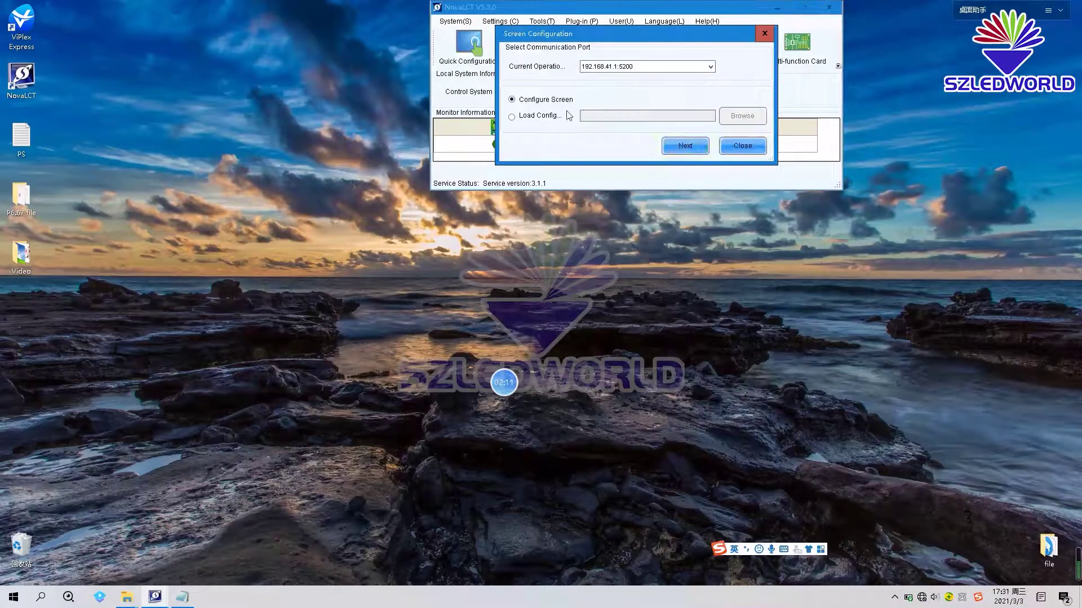
{"action": "left_click", "coordinate": [681, 145]}
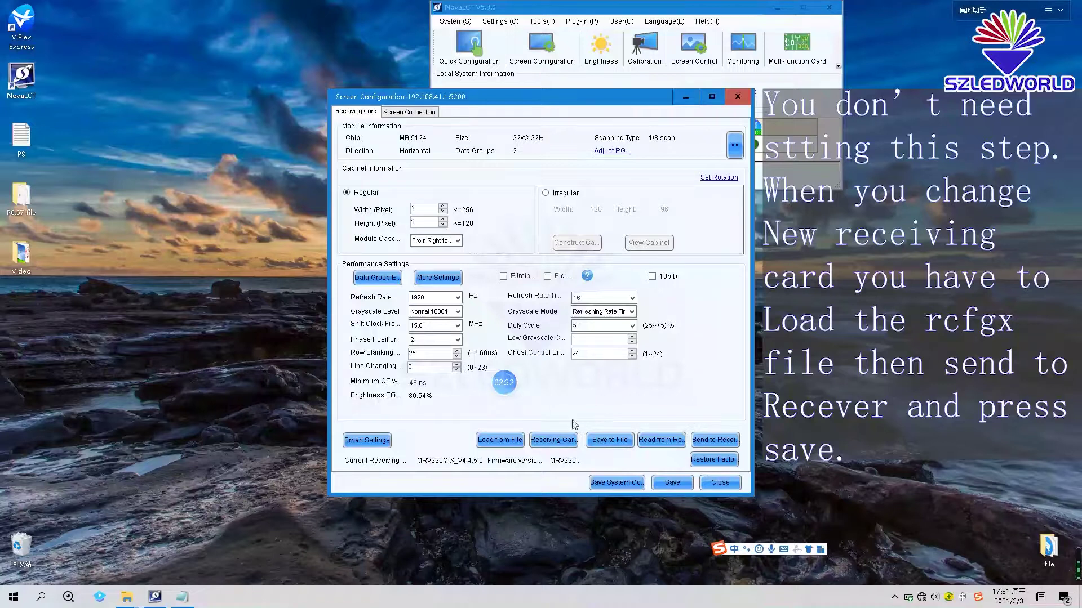
- Load 'P6.67 rcfgx file.rcfgx' from the Desktop's P6.67 file folder into Receiving Card
{"action": "left_click", "coordinate": [499, 442]}
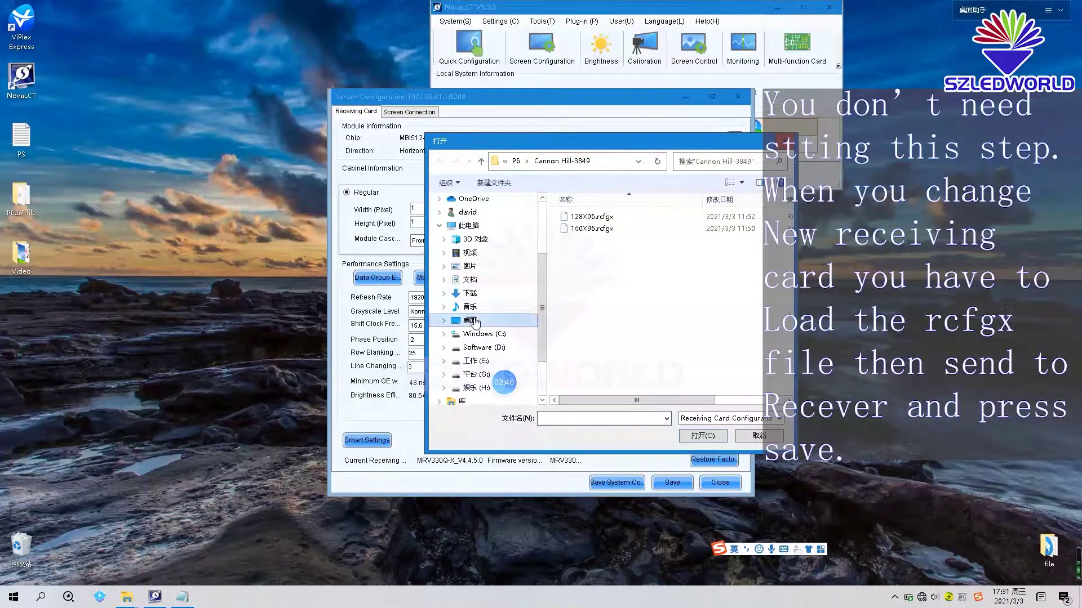
{"action": "left_click", "coordinate": [473, 321]}
{"action": "scroll", "coordinate": [635, 256], "scroll_direction": "down", "scroll_amount": 4}
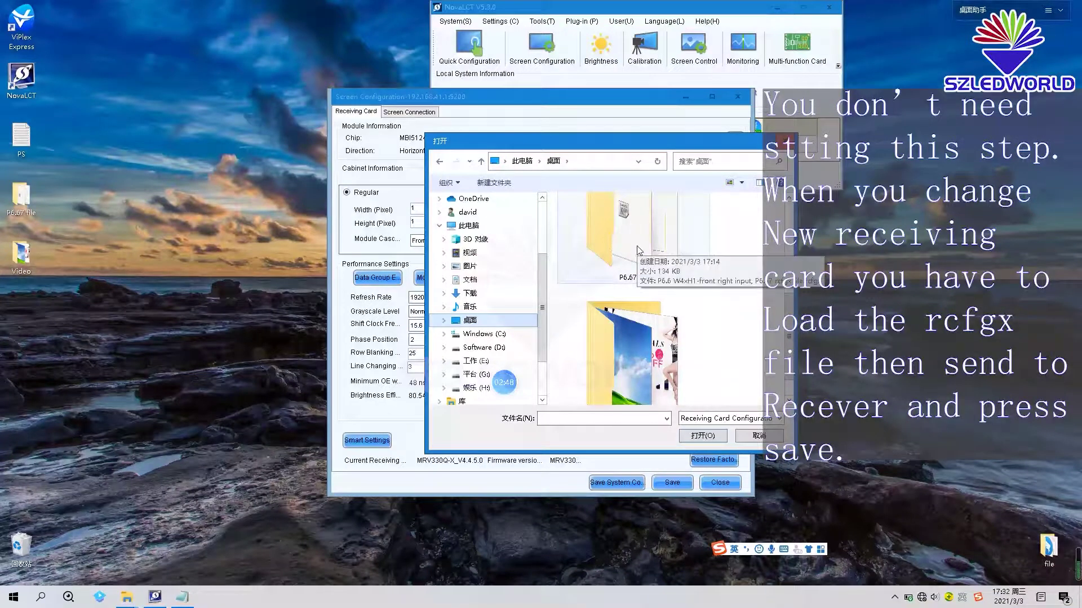
{"action": "double_click", "coordinate": [627, 245]}
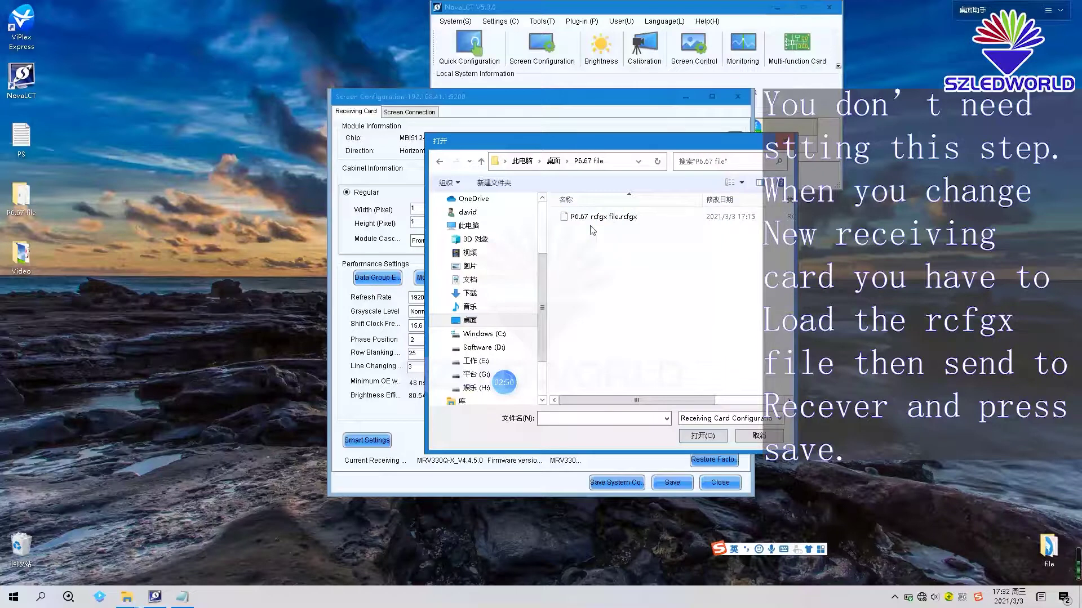
{"action": "double_click", "coordinate": [597, 217]}
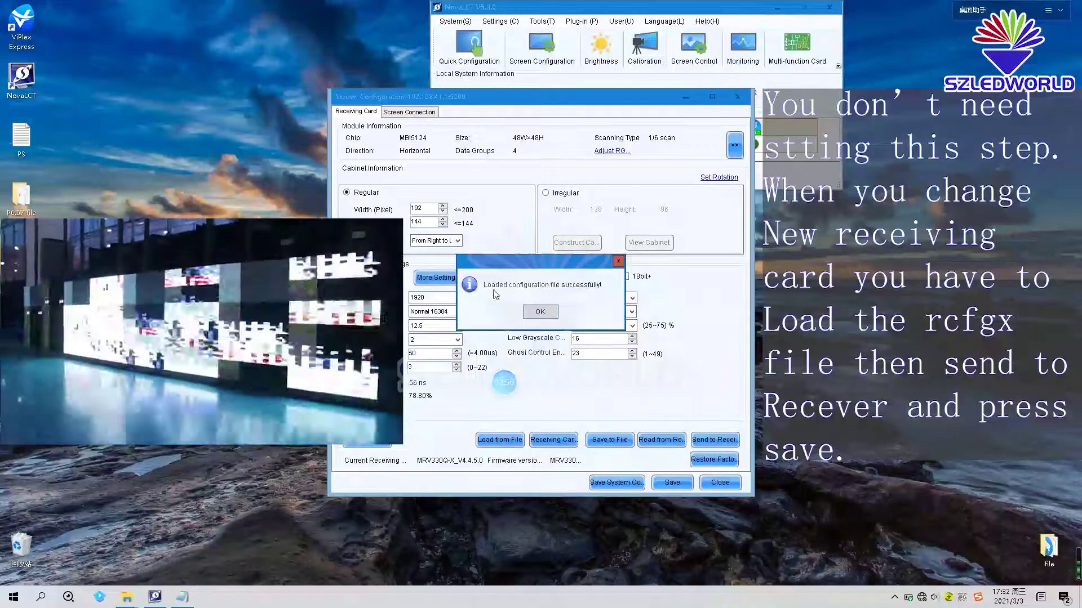
- Send the P6.67 parameters to the receiving cards, then save them to hardware
{"action": "left_click", "coordinate": [544, 313]}
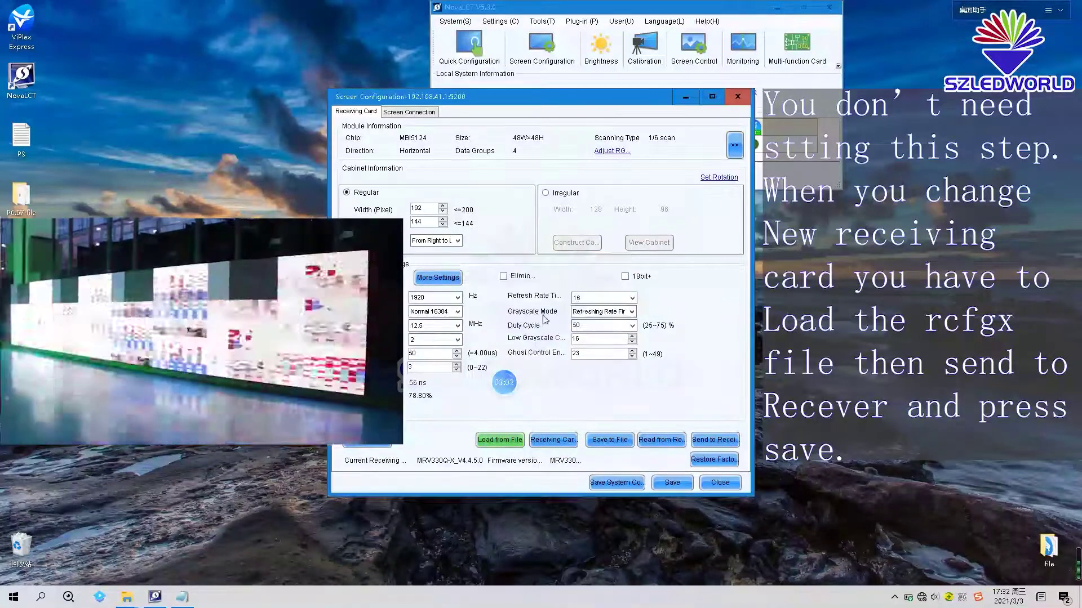
{"action": "left_click", "coordinate": [726, 446]}
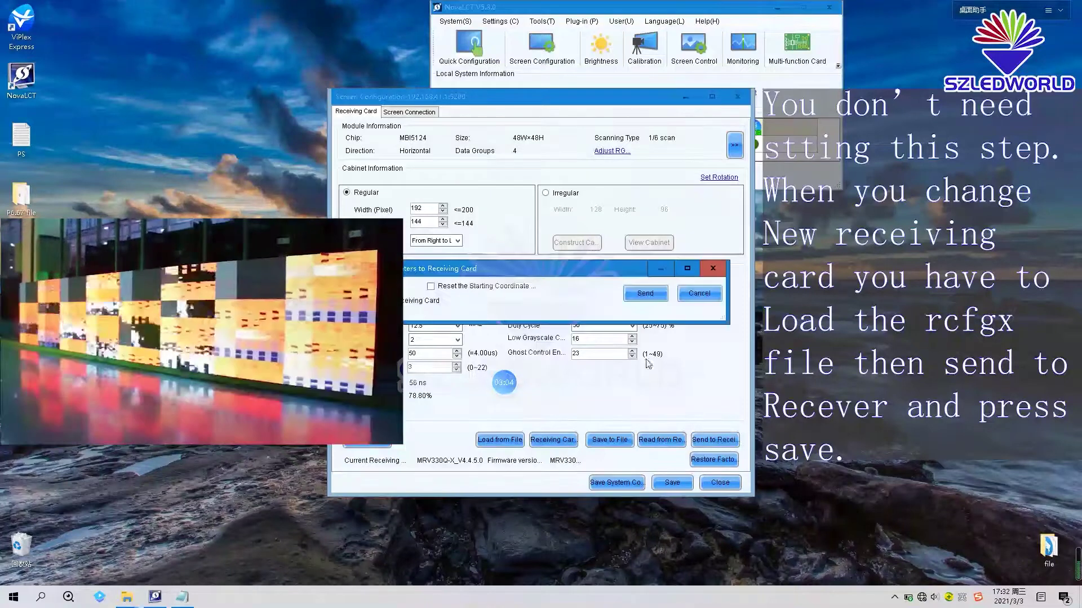
{"action": "left_click", "coordinate": [645, 294]}
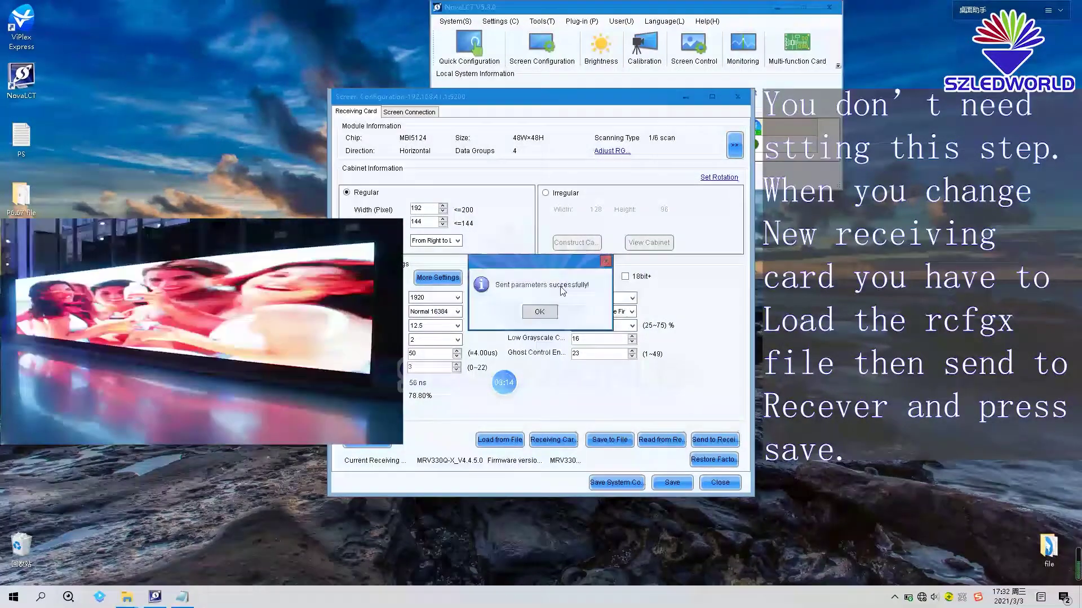
{"action": "left_click", "coordinate": [539, 313]}
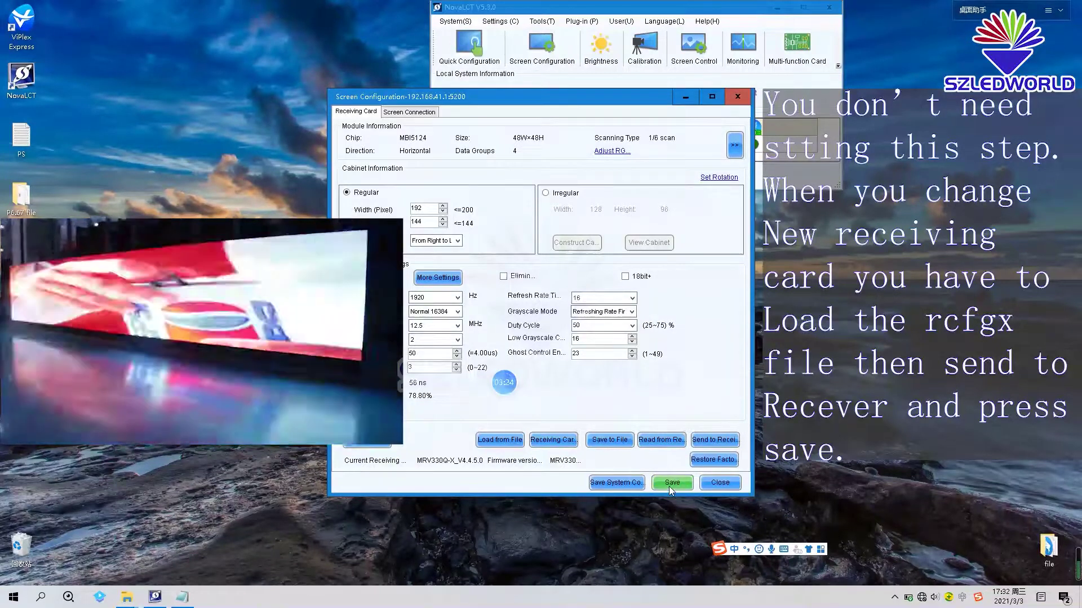
{"action": "left_click", "coordinate": [669, 487]}
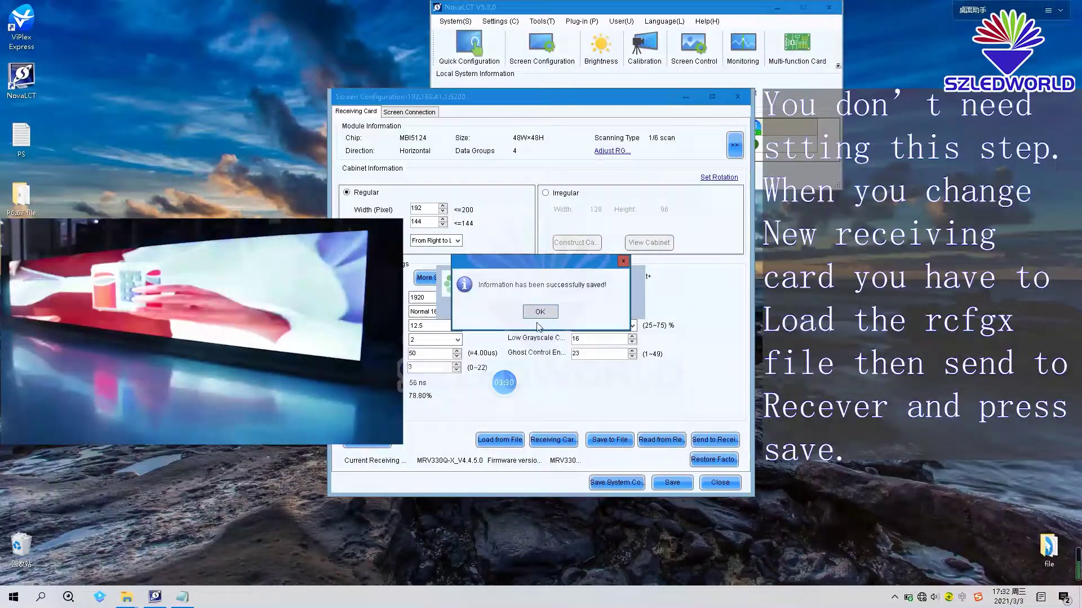
{"action": "left_click", "coordinate": [539, 312]}
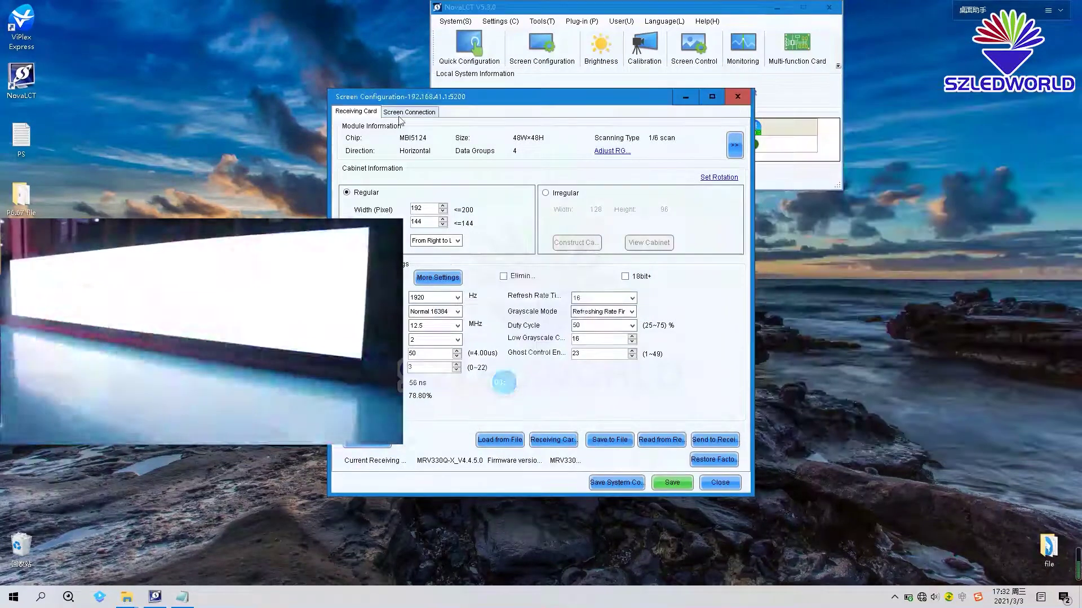
- Load the 'P6.6 W4xH1-front right input' connection file and send the 4×1 layout to hardware
{"action": "left_click", "coordinate": [404, 112]}
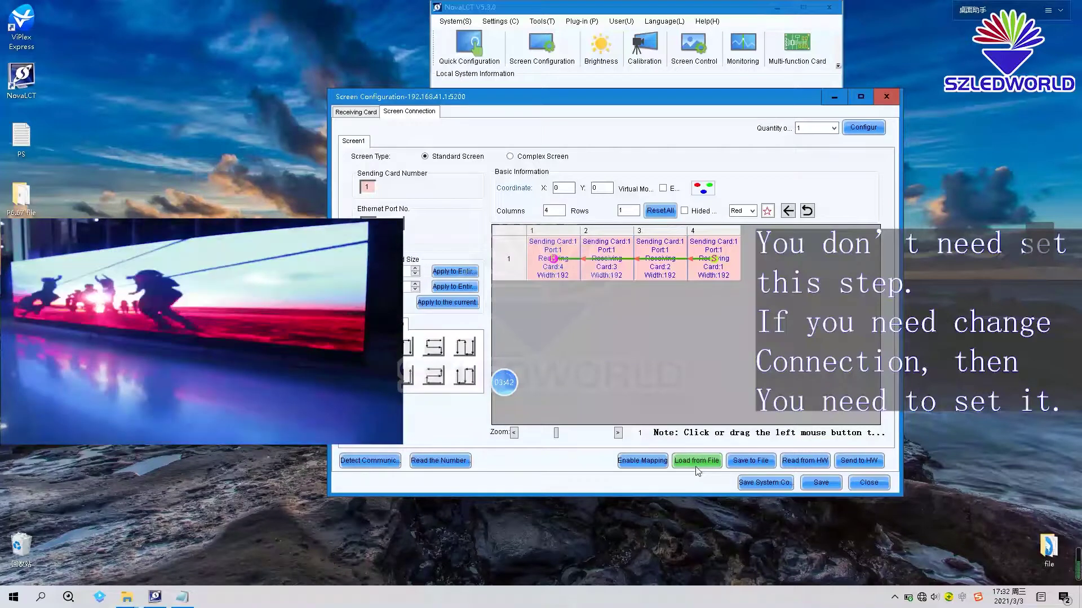
{"action": "left_click", "coordinate": [697, 464]}
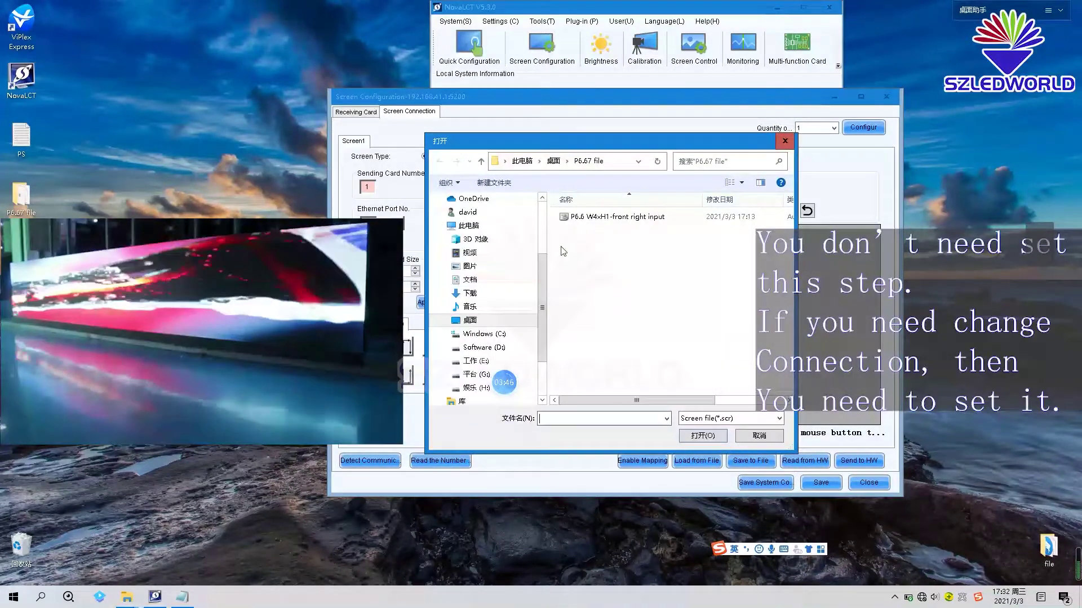
{"action": "left_click", "coordinate": [608, 219]}
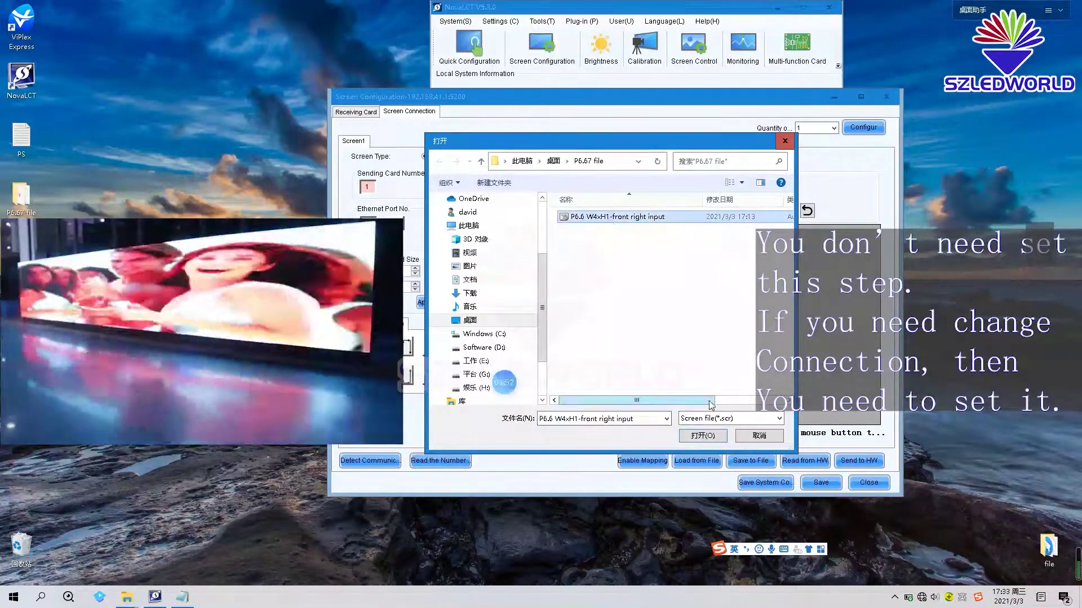
{"action": "left_click", "coordinate": [703, 438]}
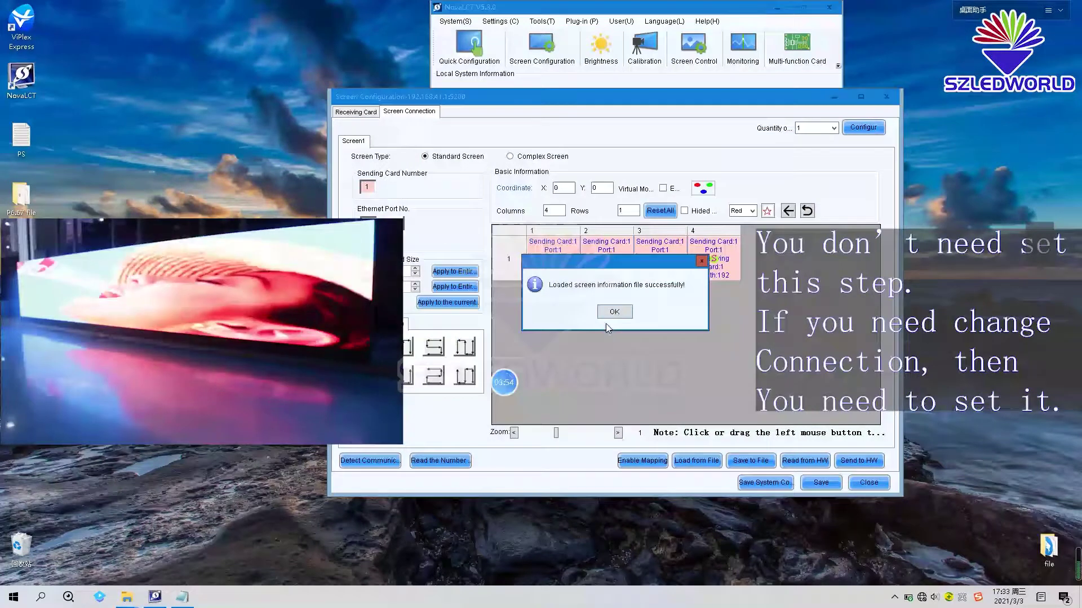
{"action": "left_click", "coordinate": [614, 313]}
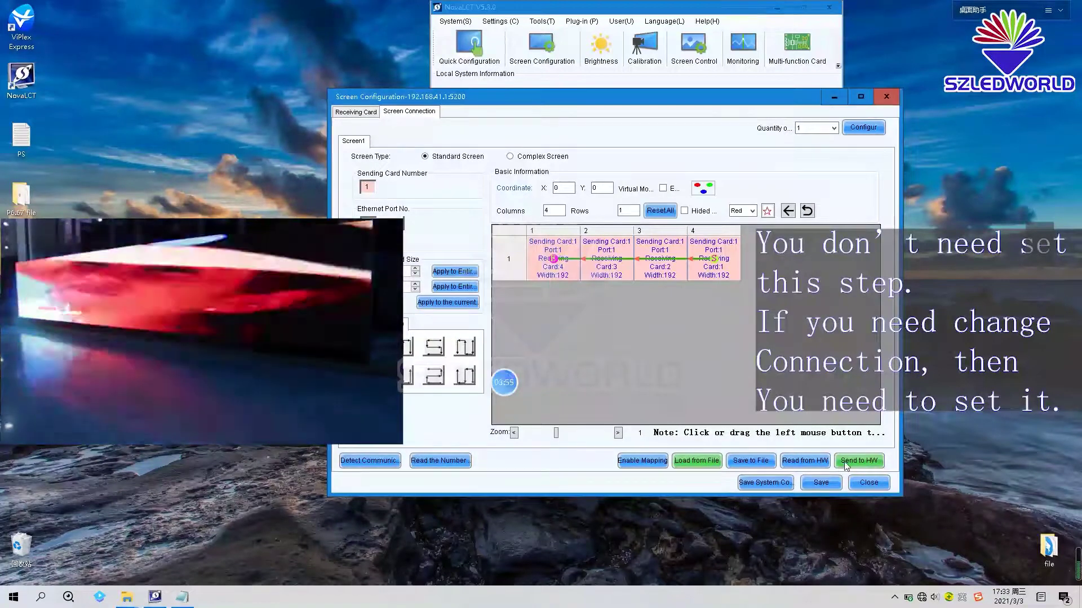
{"action": "left_click", "coordinate": [846, 463]}
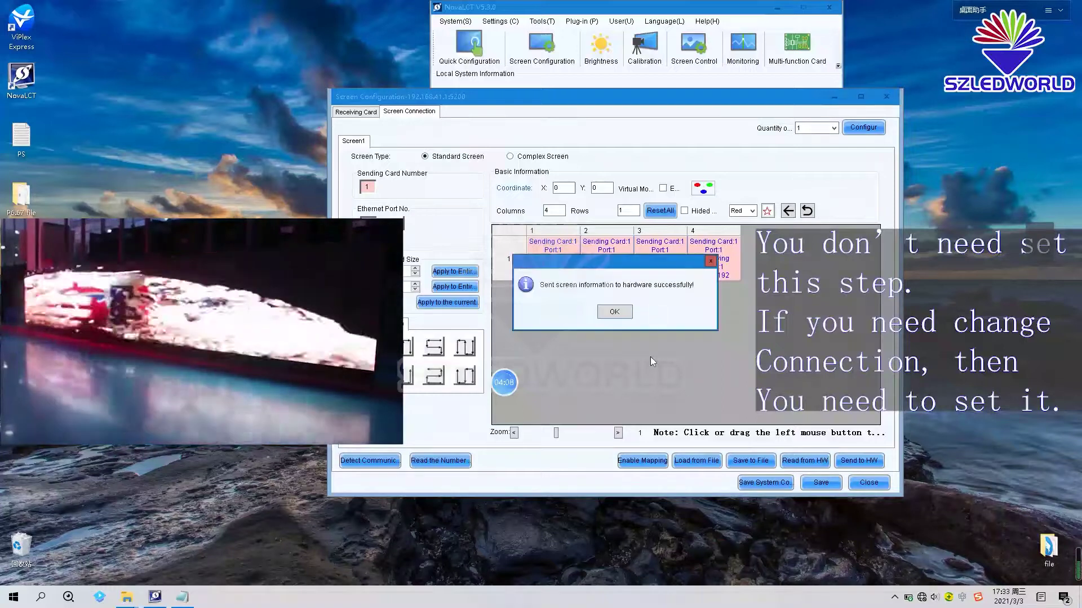
- Save the four-card screen connection layout to hardware and confirm the success message
{"action": "left_click", "coordinate": [609, 319]}
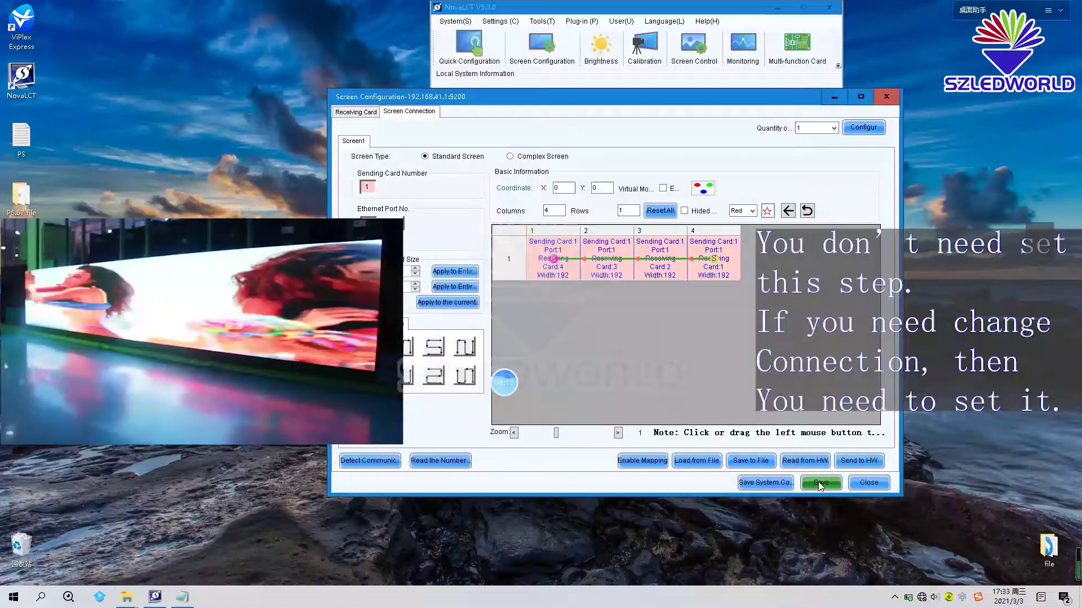
{"action": "left_click", "coordinate": [820, 484]}
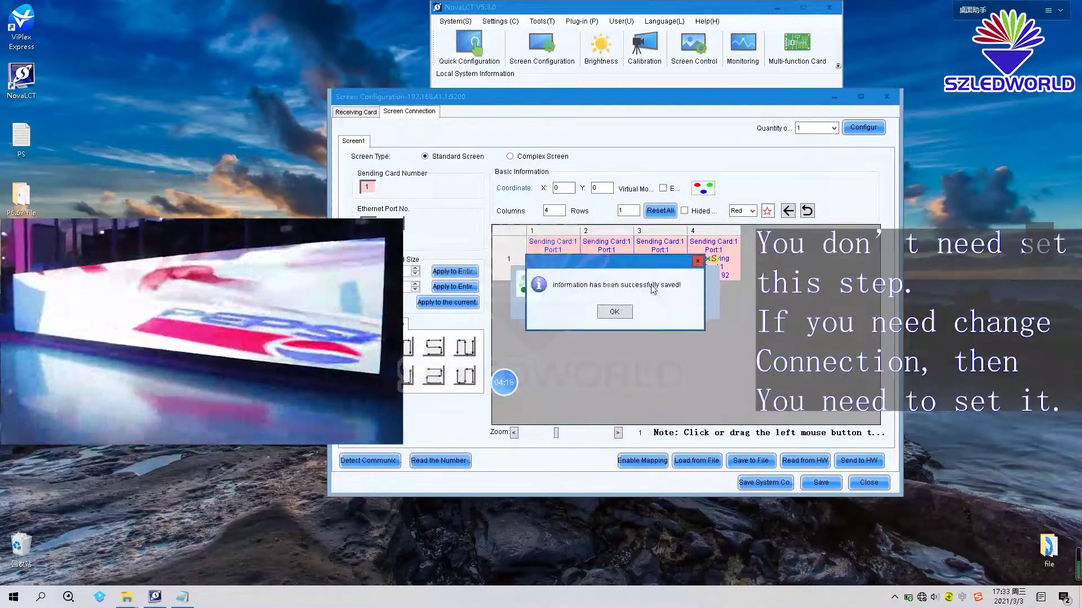
{"action": "left_click", "coordinate": [614, 313]}
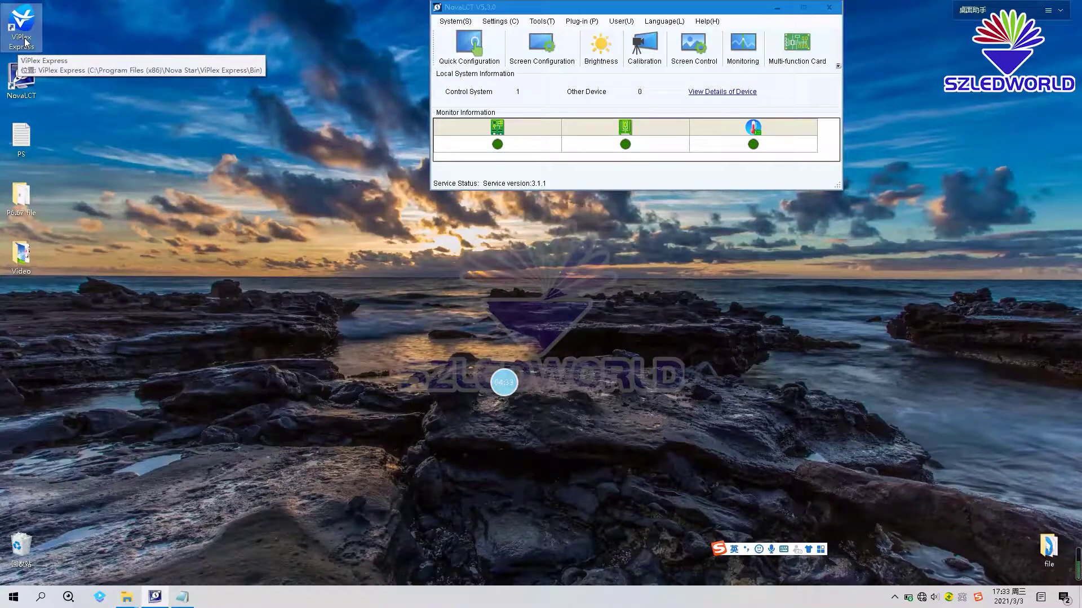
{"action": "double_click", "coordinate": [26, 42]}
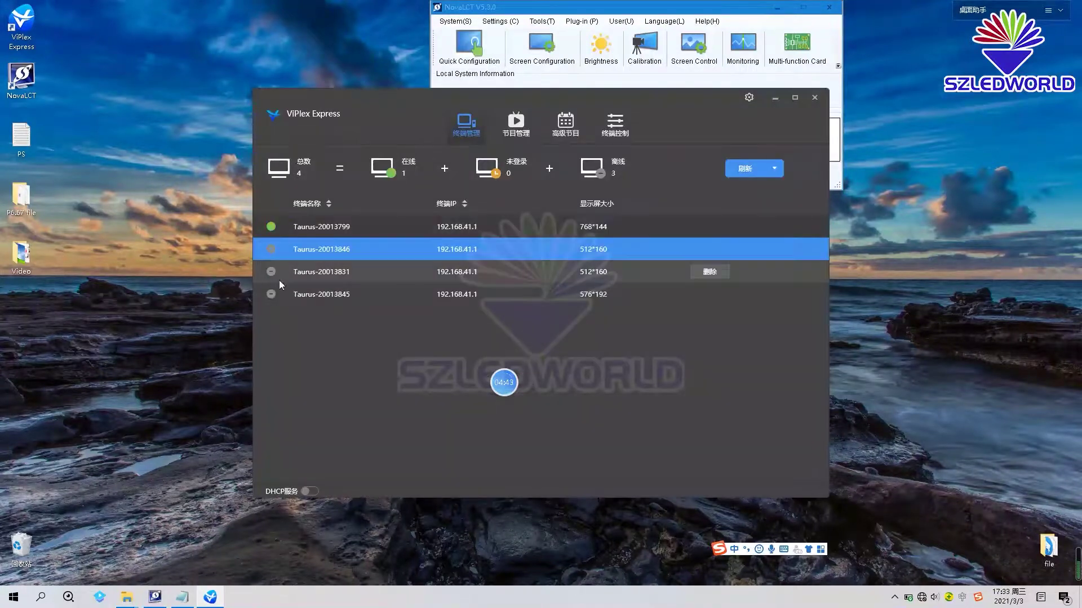
{"action": "left_click", "coordinate": [314, 231]}
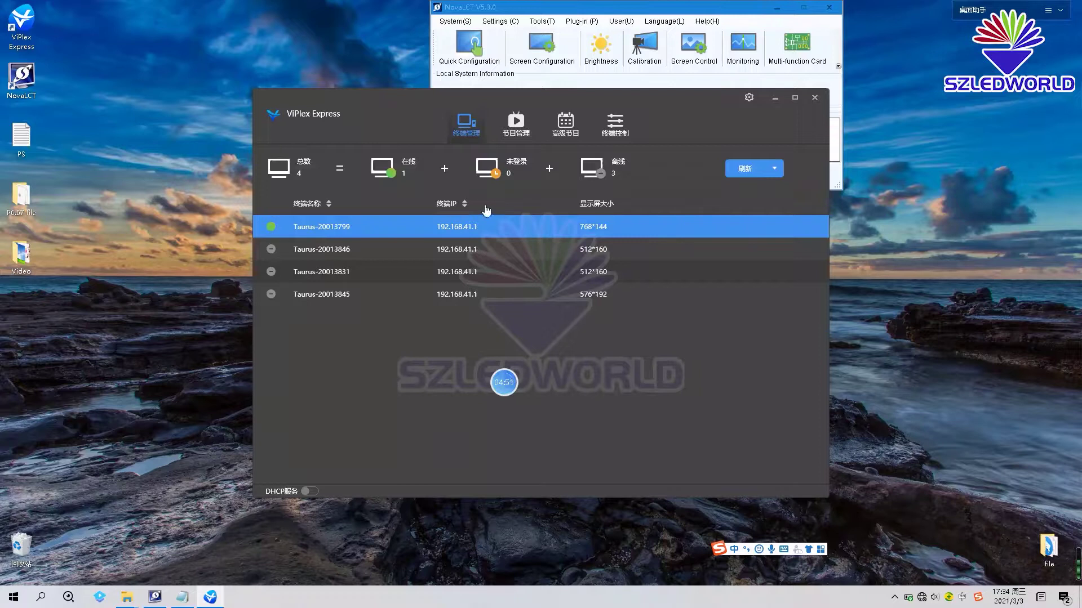
{"action": "left_click", "coordinate": [750, 97]}
{"action": "mouse_move", "coordinate": [778, 110]}
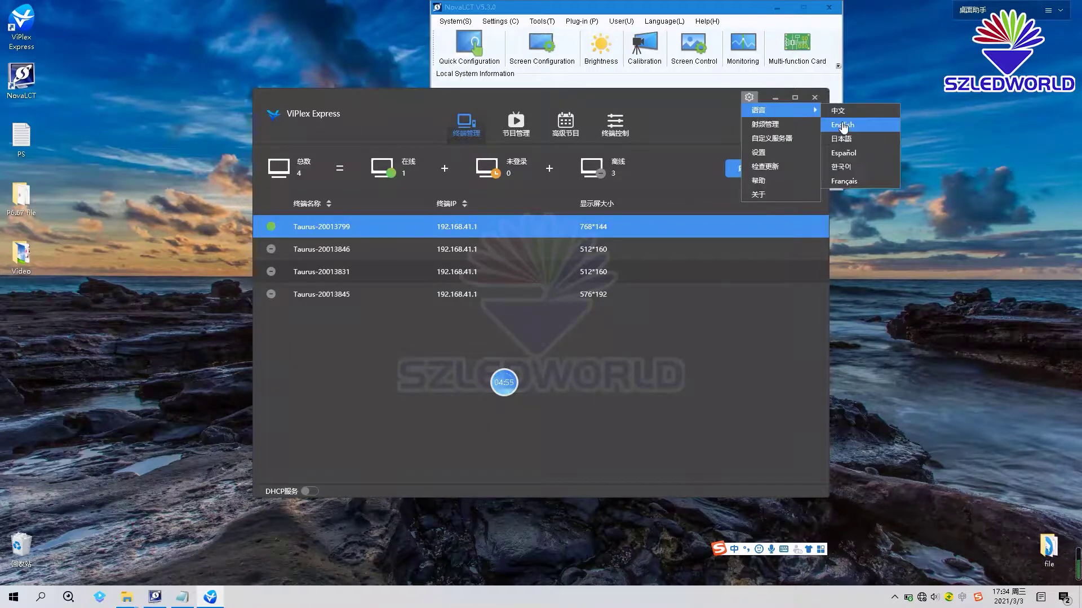
{"action": "left_click", "coordinate": [843, 125]}
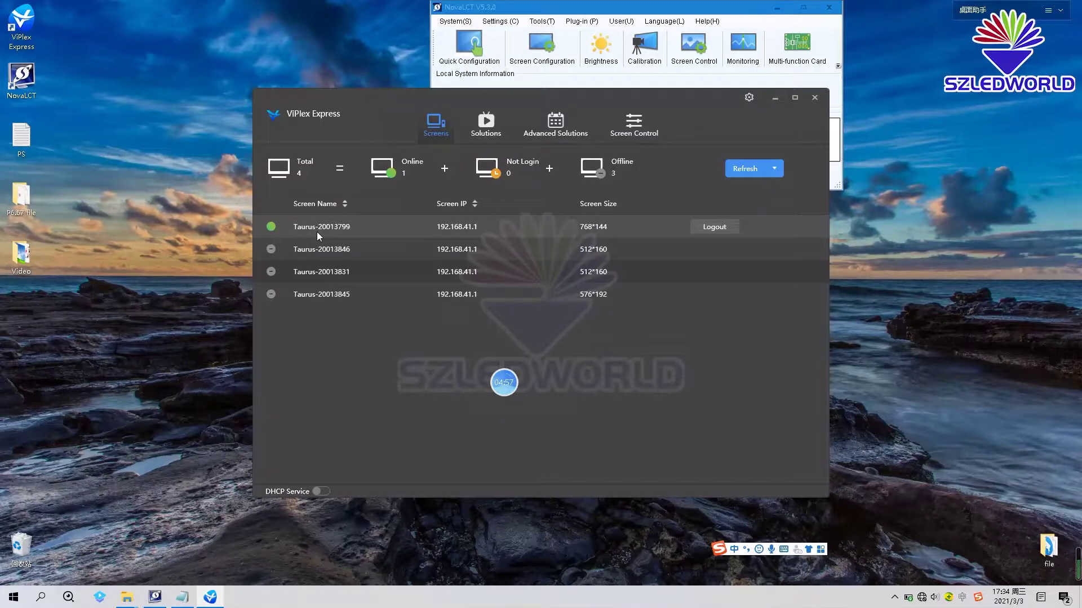
{"action": "left_click", "coordinate": [317, 233]}
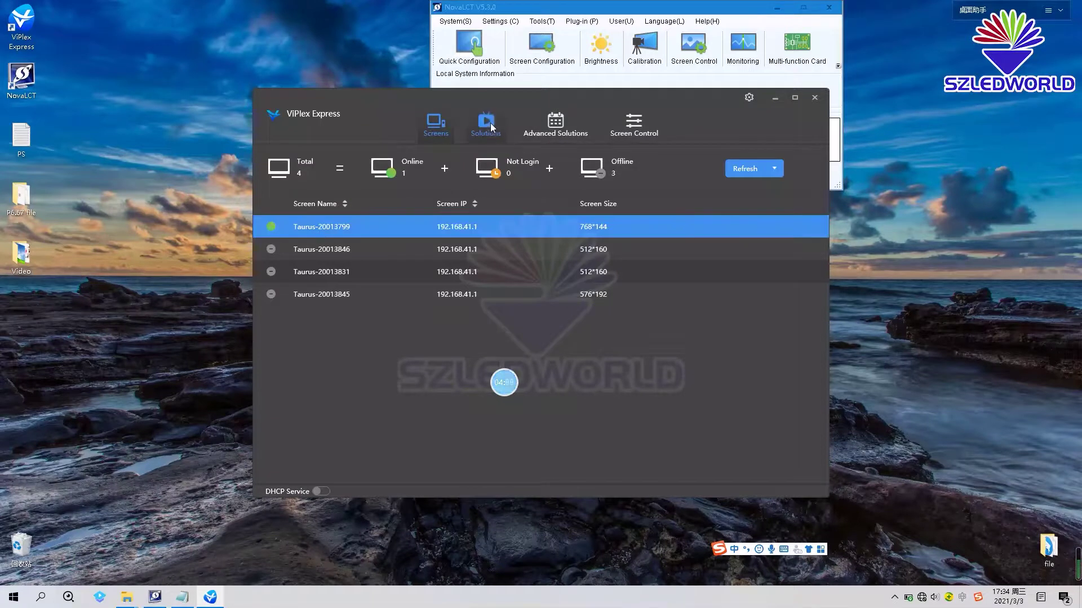
{"action": "left_click", "coordinate": [486, 124]}
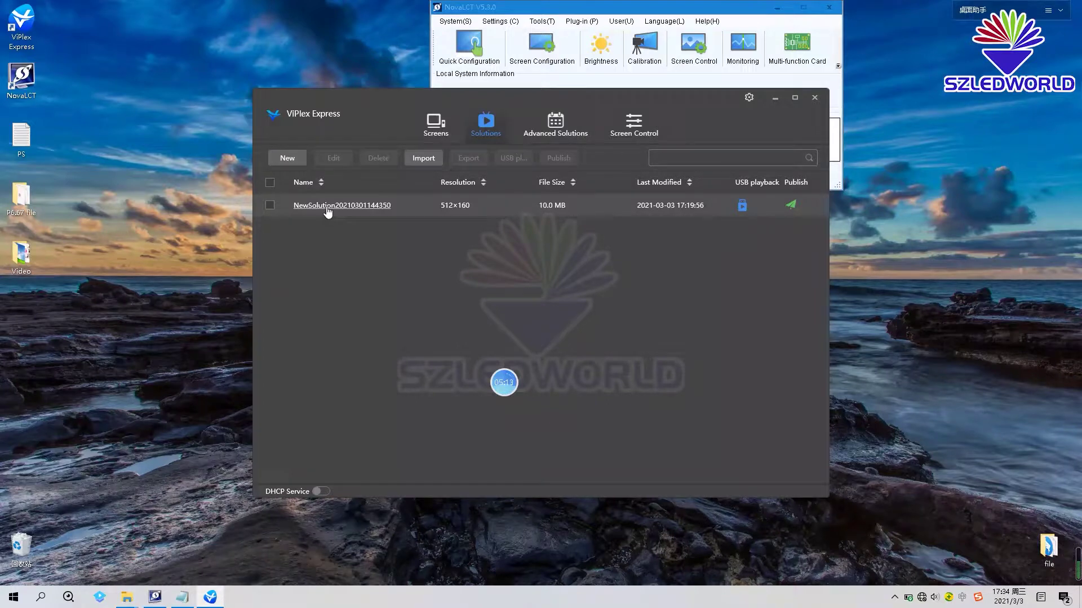
{"action": "left_click", "coordinate": [326, 206]}
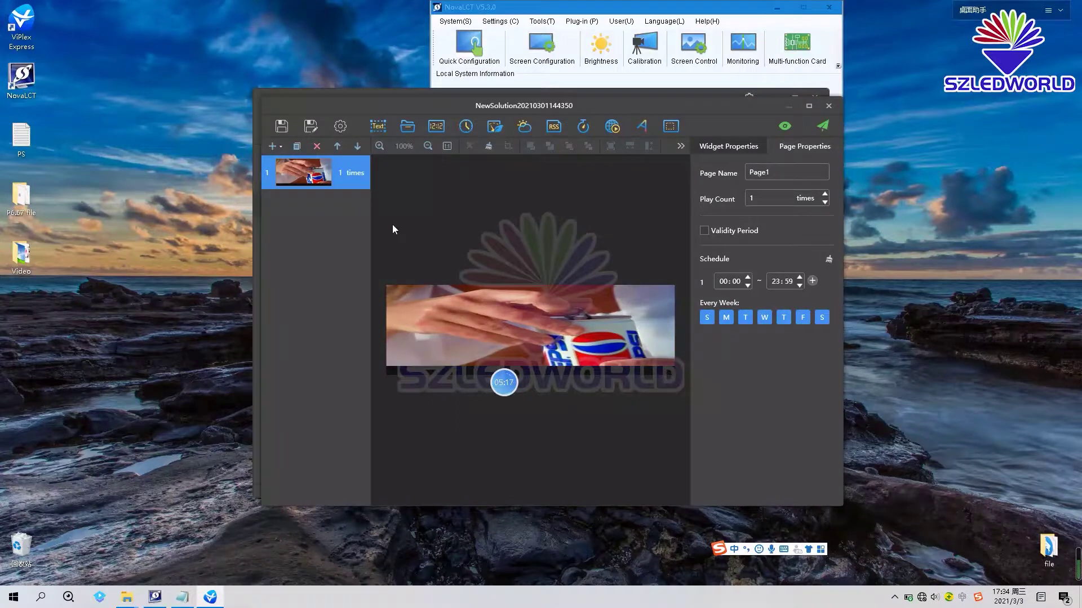
- Swap the video widget's media for the s07 fish picture from Desktop > Video
{"action": "left_click", "coordinate": [564, 306]}
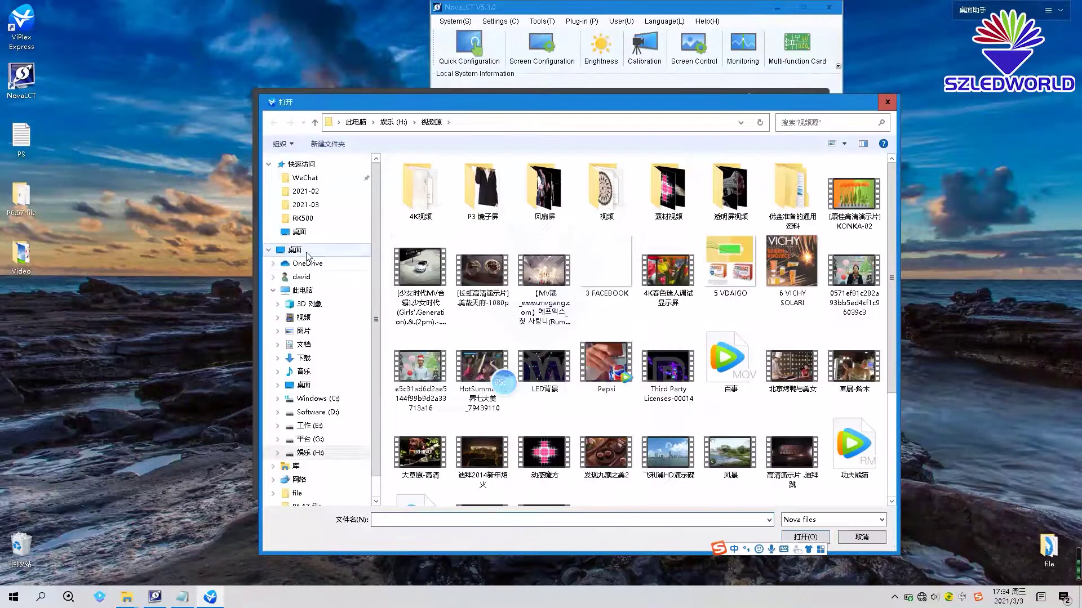
{"action": "left_click", "coordinate": [292, 250]}
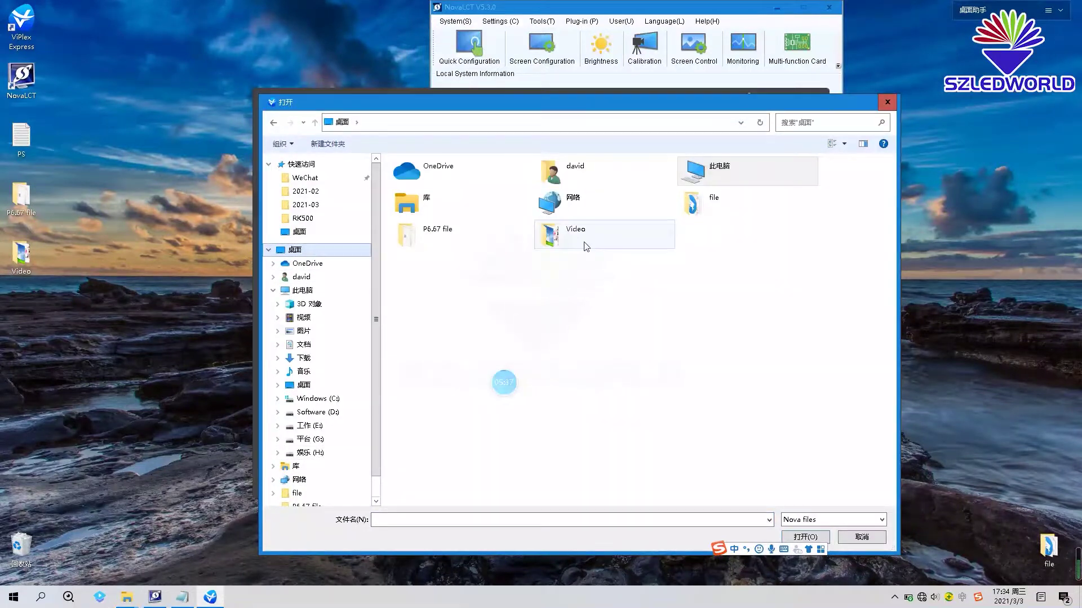
{"action": "double_click", "coordinate": [558, 236]}
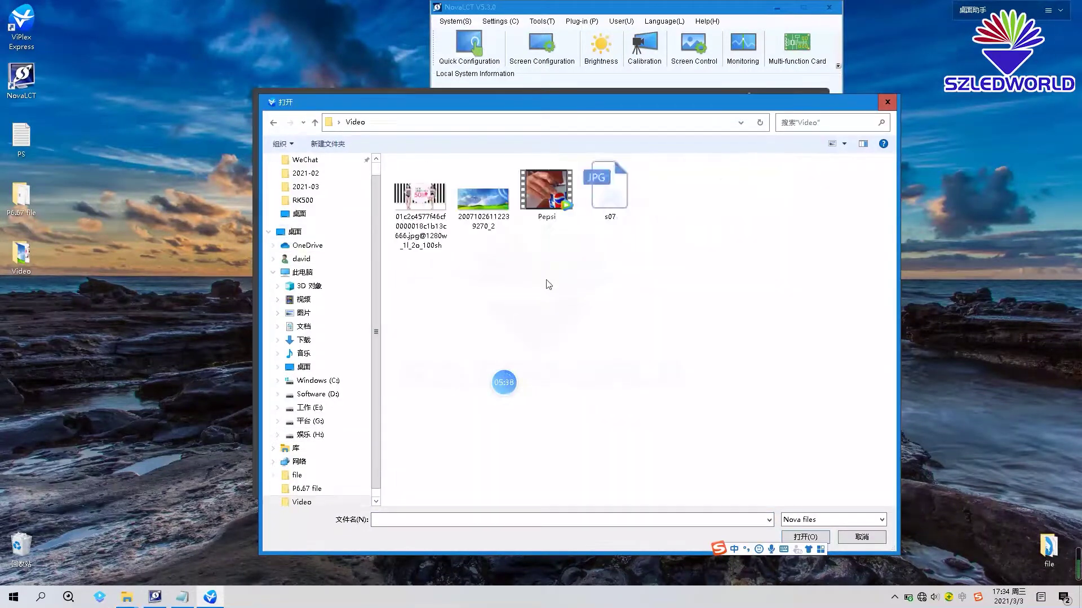
{"action": "double_click", "coordinate": [596, 201]}
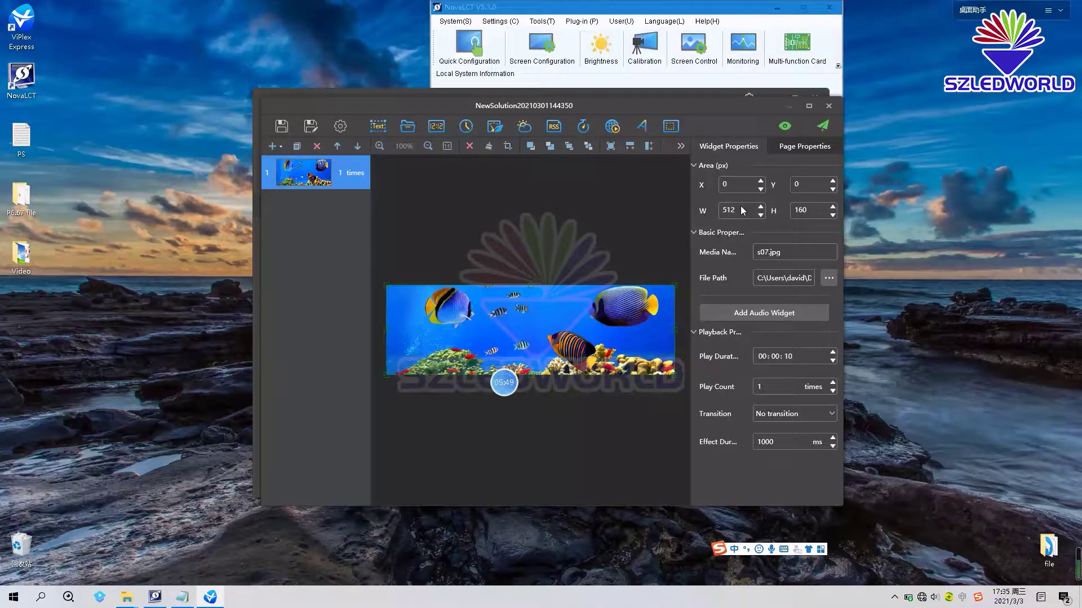
- Check the display resolution in the notes and resize the fish picture widget to 768 × 144
{"action": "left_click", "coordinate": [182, 598]}
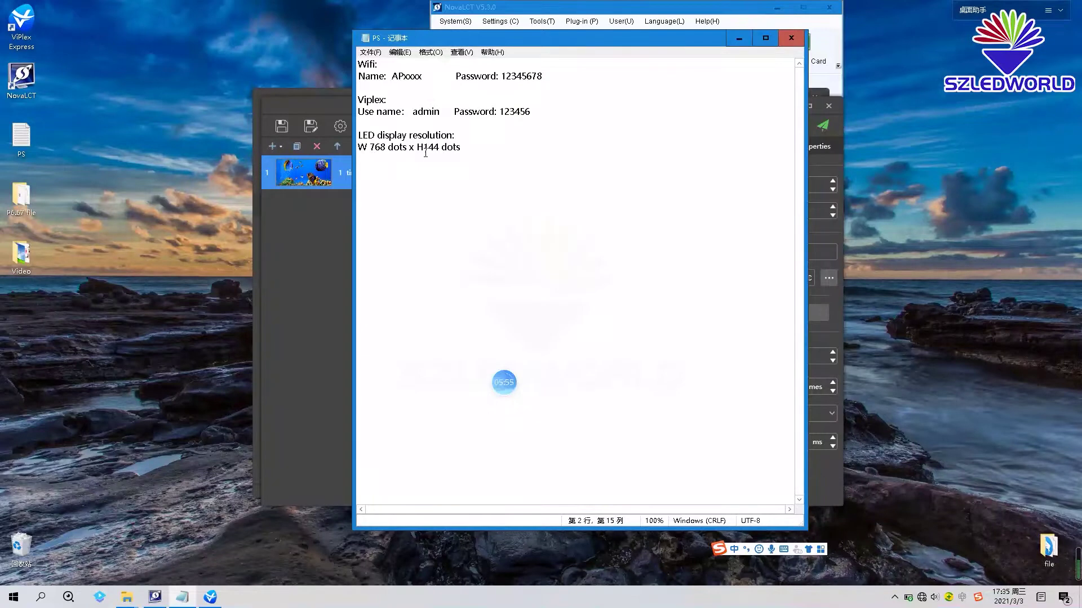
{"action": "left_click", "coordinate": [738, 38]}
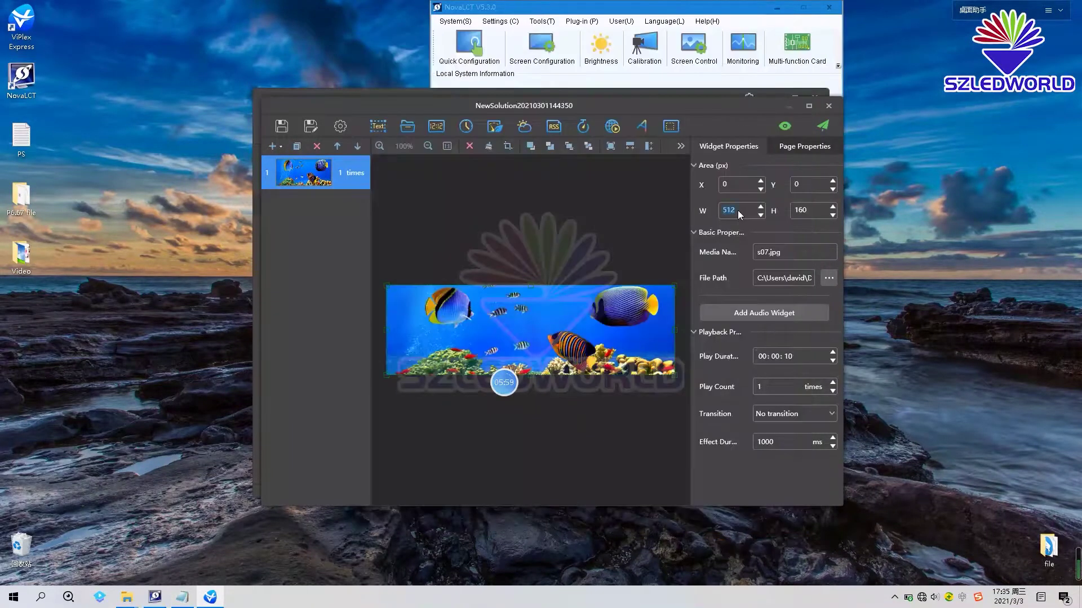
{"action": "type", "text": "768"}
{"action": "double_click", "coordinate": [797, 209]}
{"action": "double_click", "coordinate": [737, 213]}
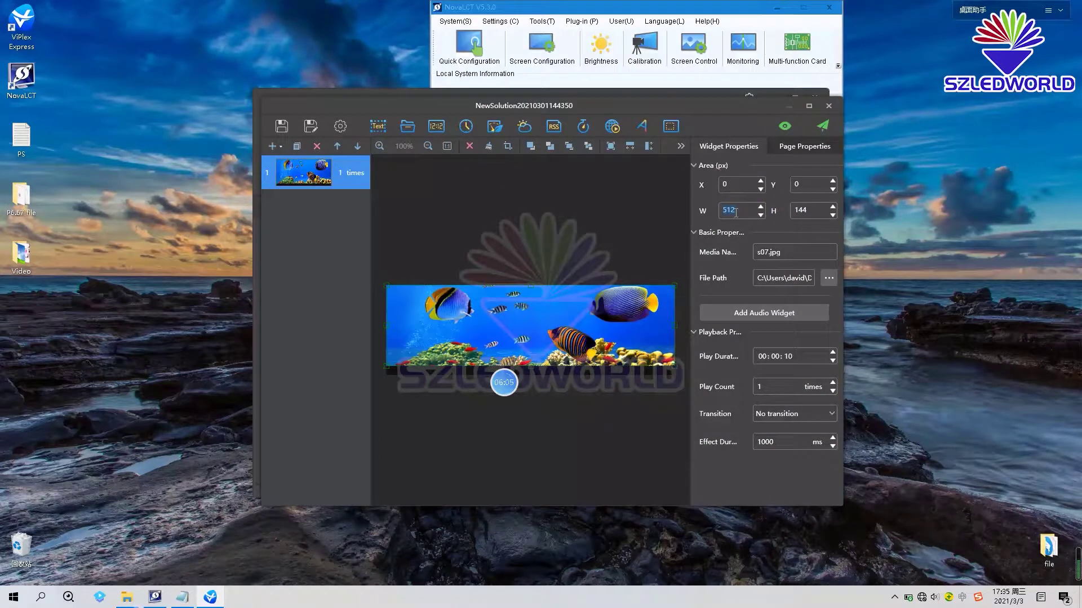
{"action": "type", "text": "768"}
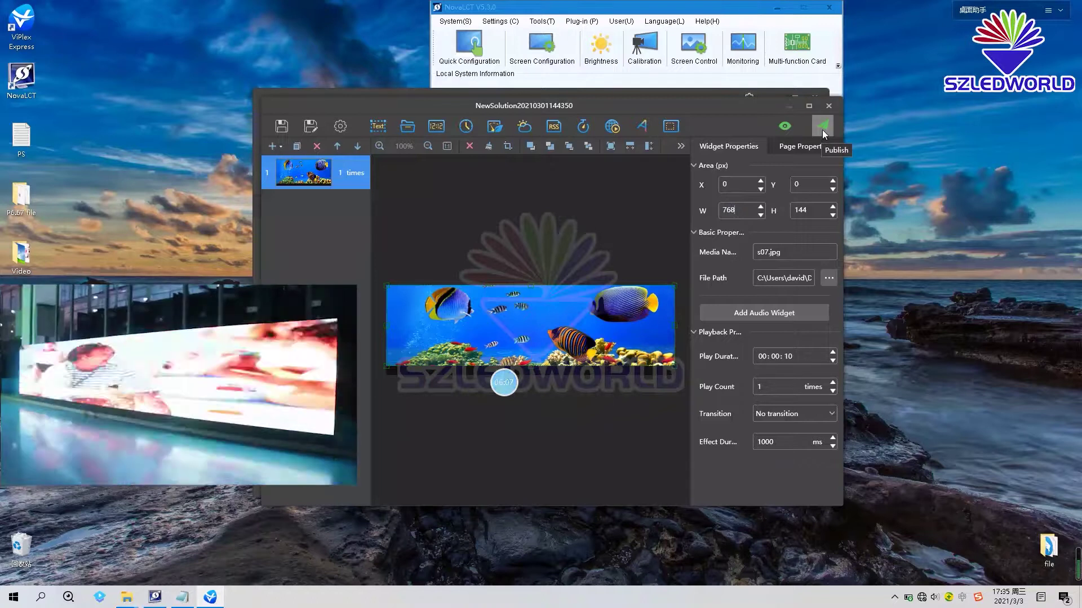
{"action": "left_click", "coordinate": [823, 129]}
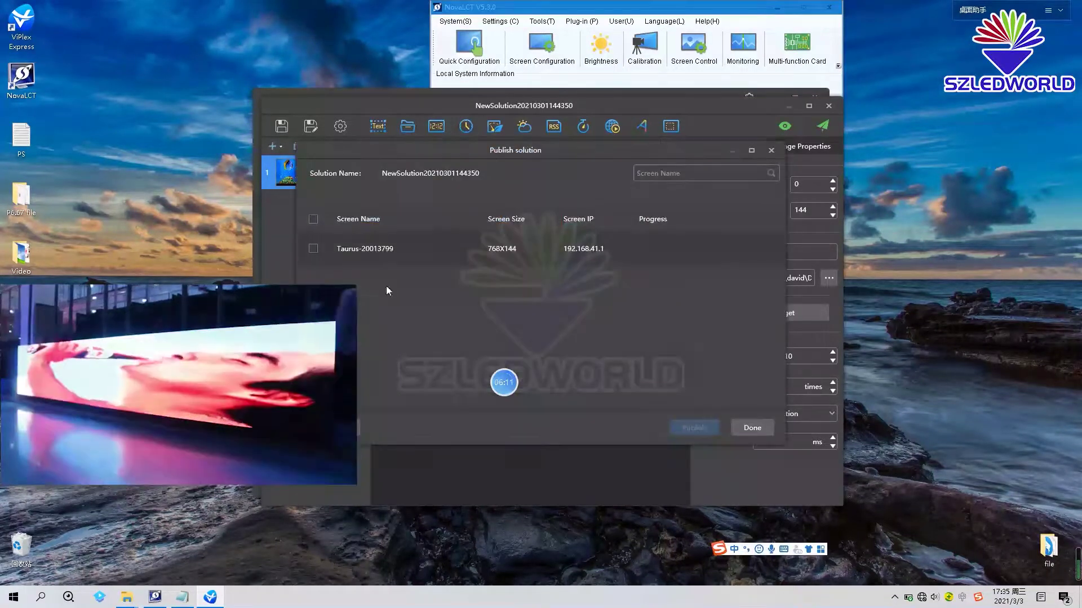
{"action": "left_click", "coordinate": [311, 249]}
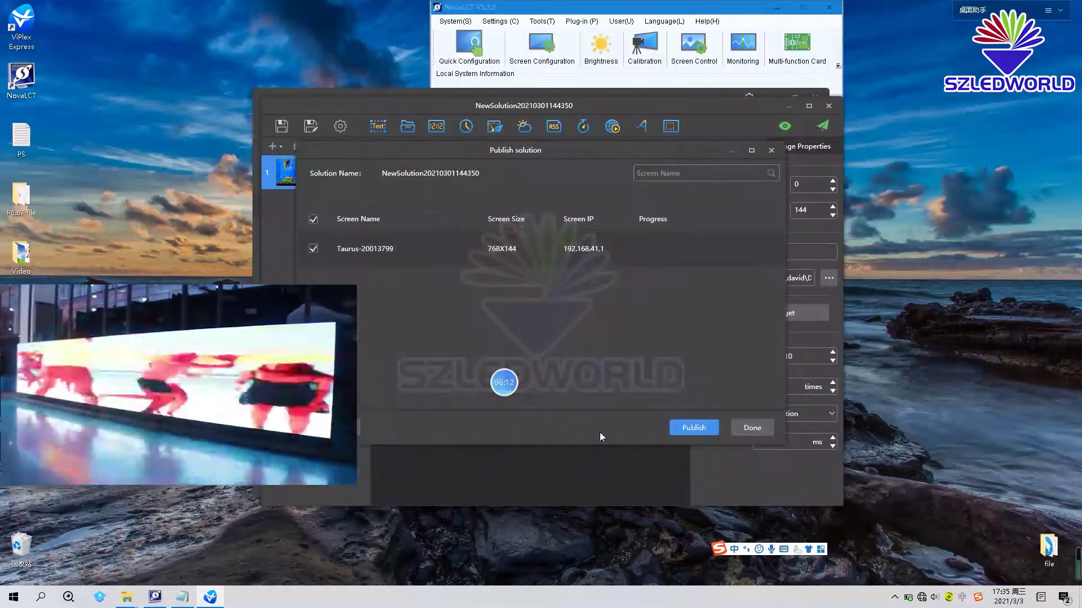
{"action": "left_click", "coordinate": [692, 430]}
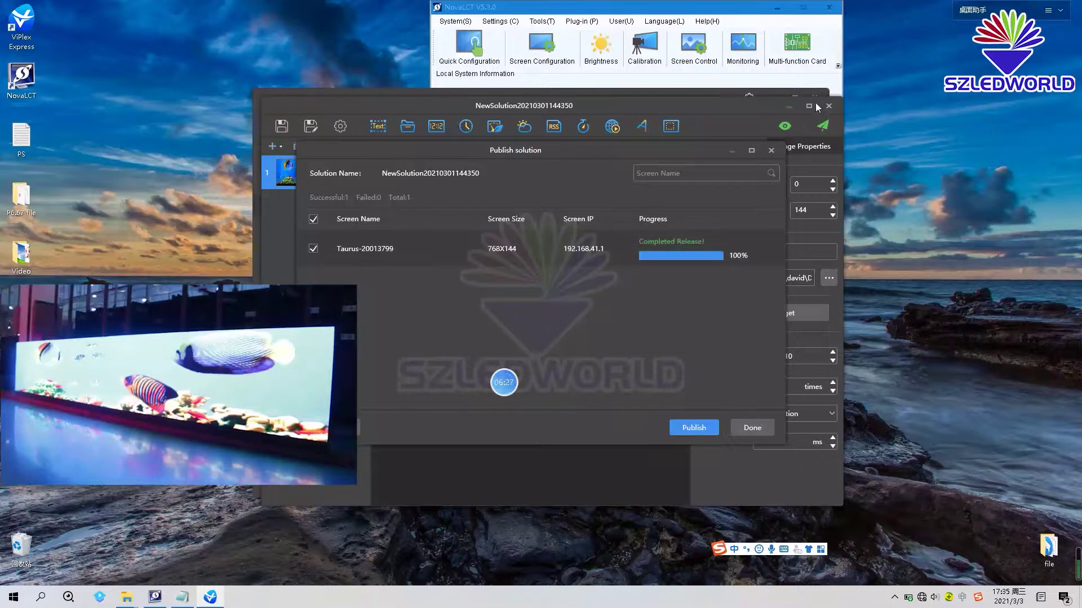
{"action": "left_click", "coordinate": [753, 428]}
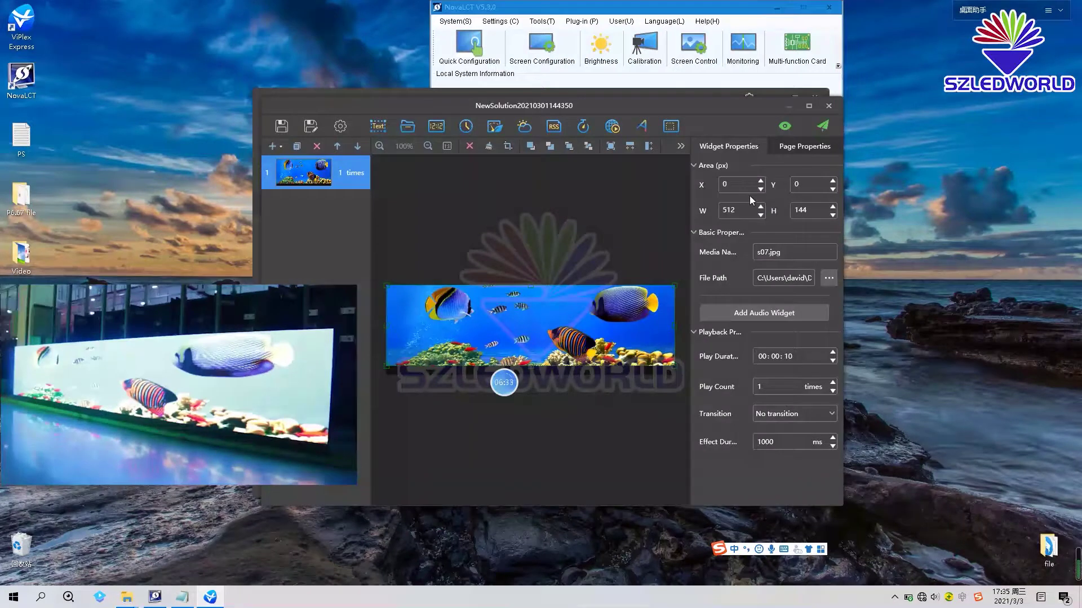
- Close the solution editor and switch to the Screen Control page
{"action": "left_click", "coordinate": [830, 109]}
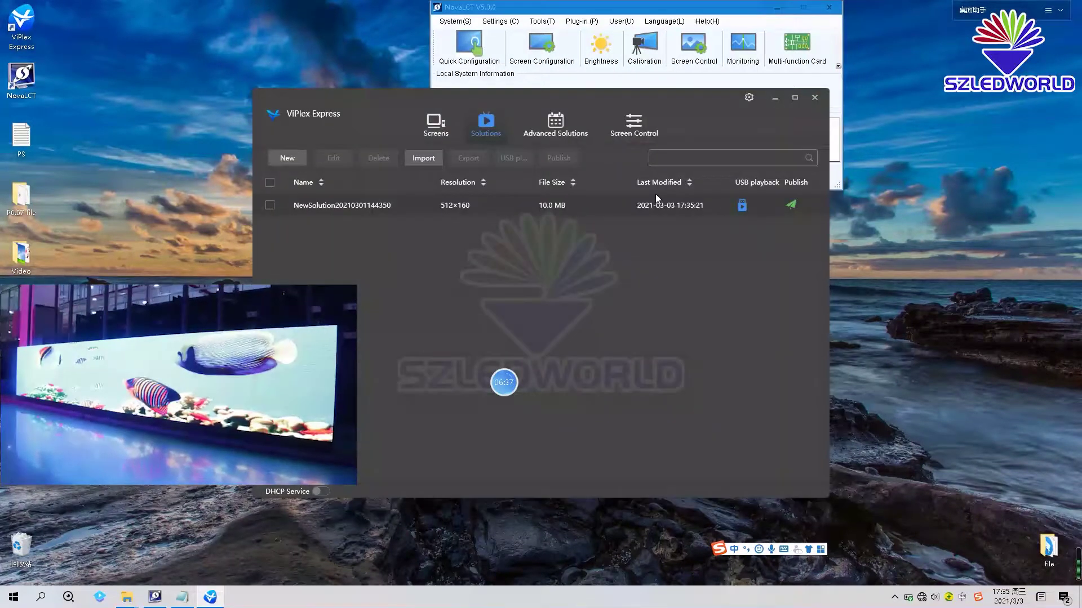
{"action": "left_click", "coordinate": [634, 123]}
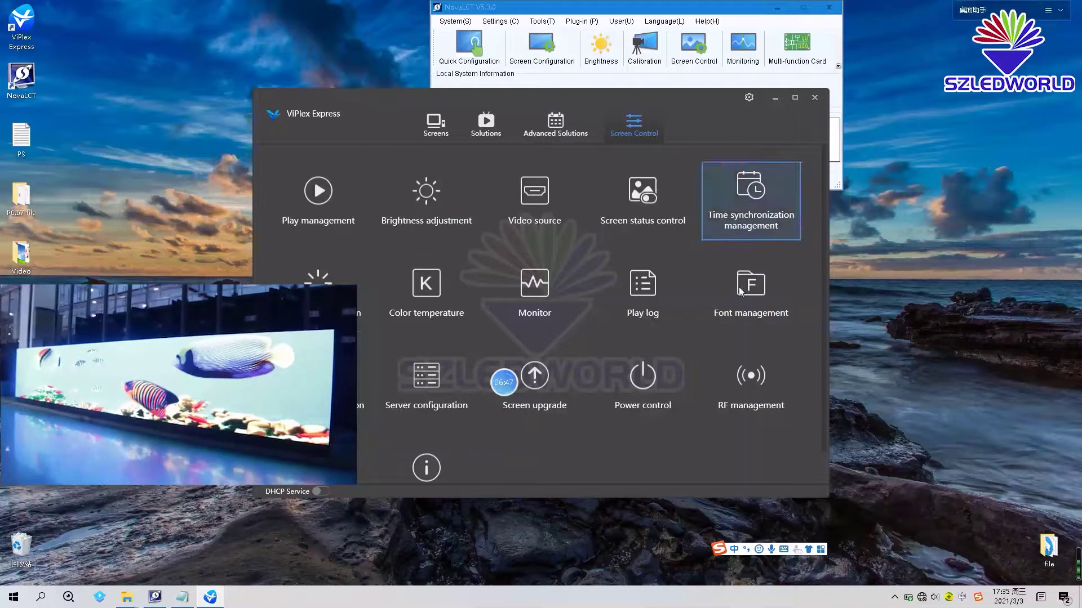
- Lower Taurus-20013799's manual brightness step by step to 2%, then restore it to 100%
{"action": "left_click", "coordinate": [427, 208]}
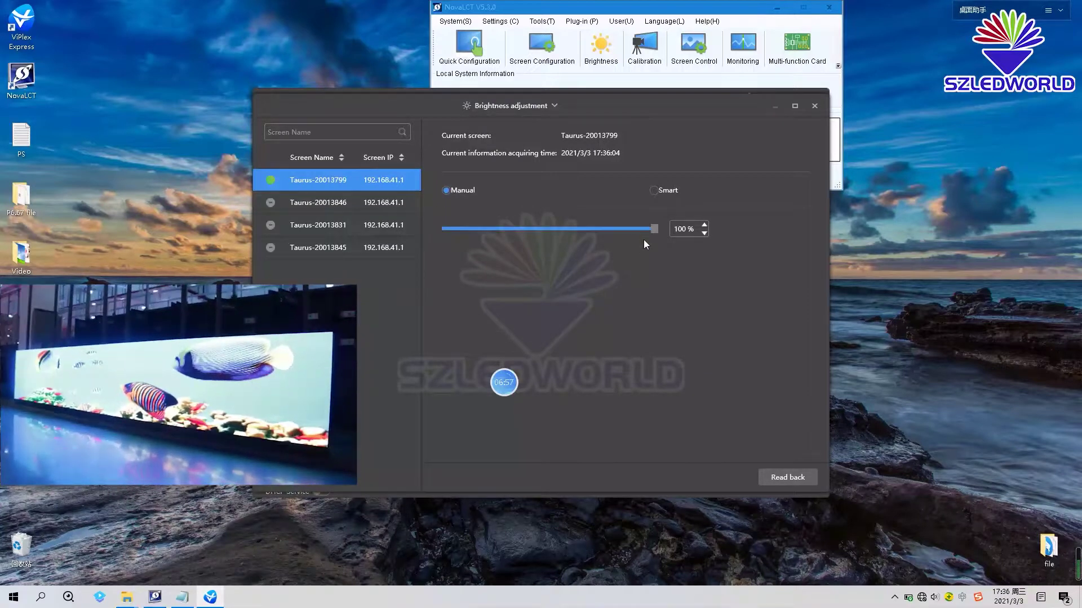
{"action": "left_click_drag", "start_coordinate": [654, 229], "coordinate": [592, 235]}
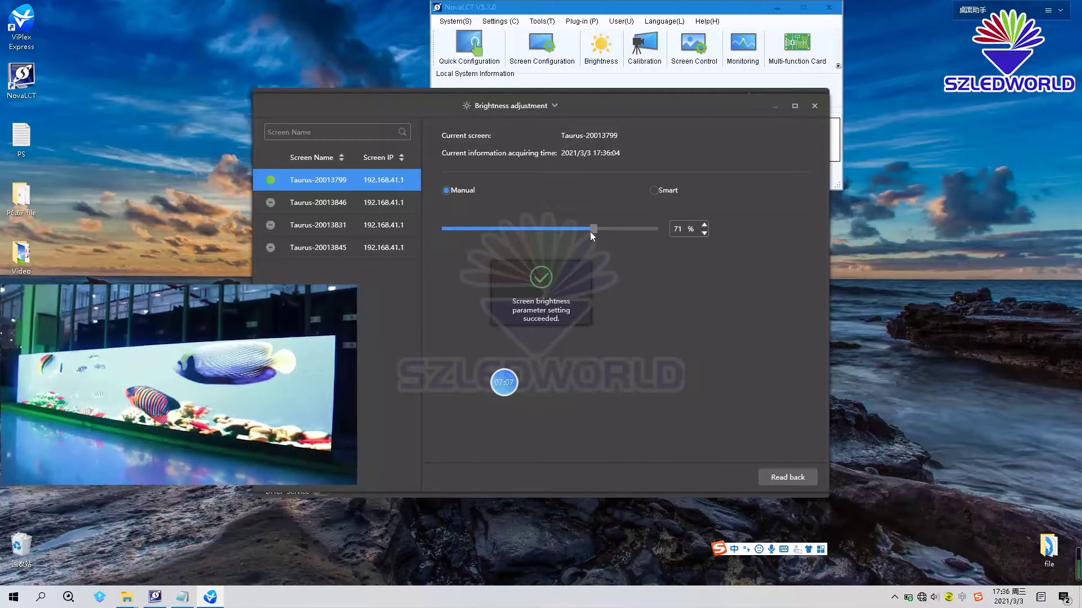
{"action": "left_click_drag", "start_coordinate": [591, 229], "coordinate": [474, 232]}
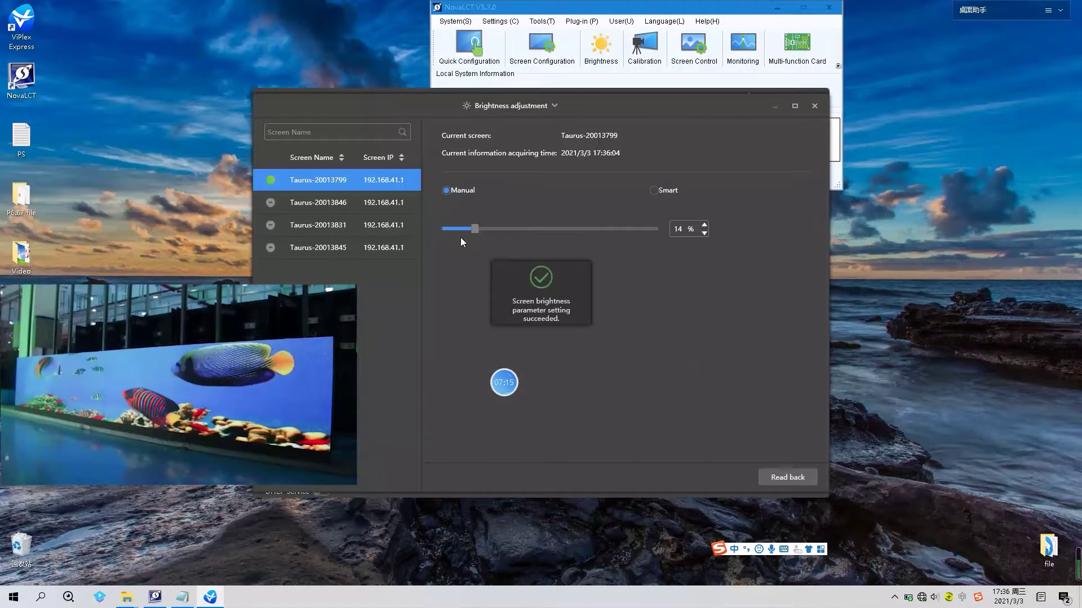
{"action": "left_click_drag", "start_coordinate": [474, 232], "coordinate": [451, 231]}
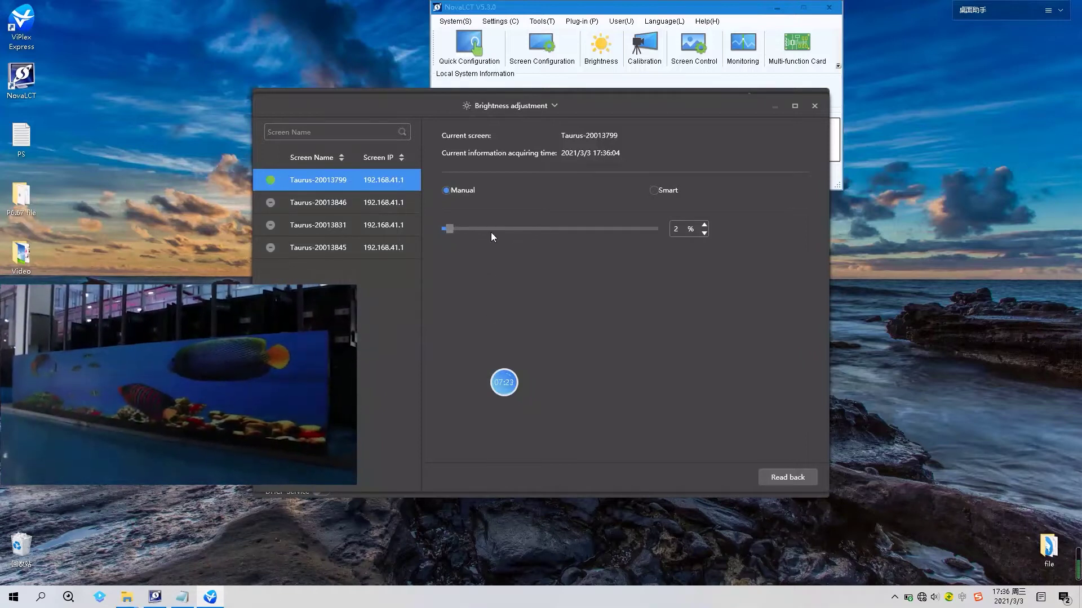
{"action": "left_click_drag", "start_coordinate": [454, 230], "coordinate": [670, 238]}
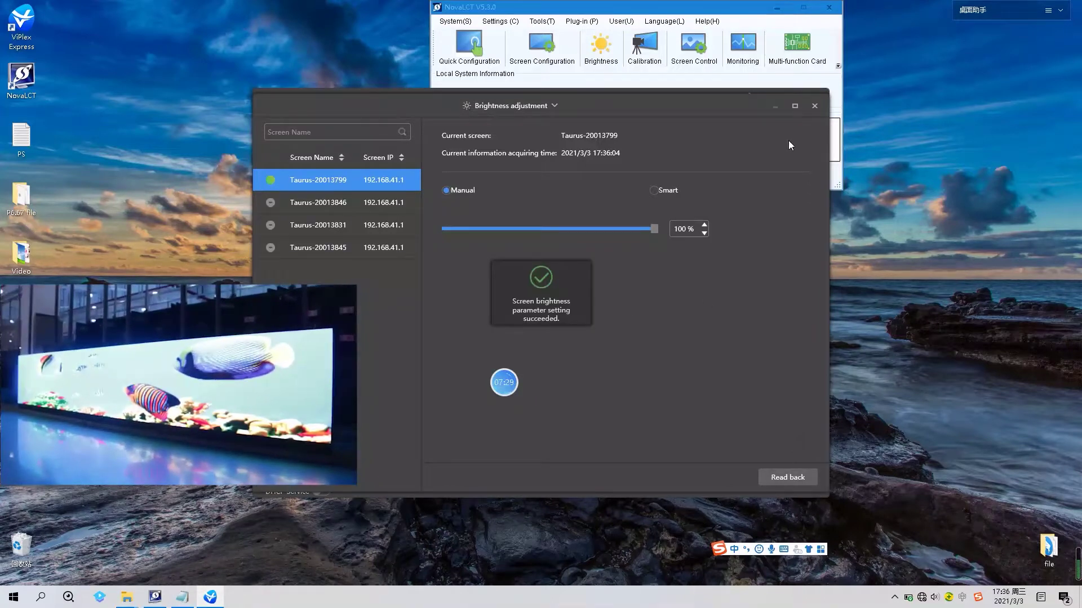
{"action": "left_click", "coordinate": [813, 107]}
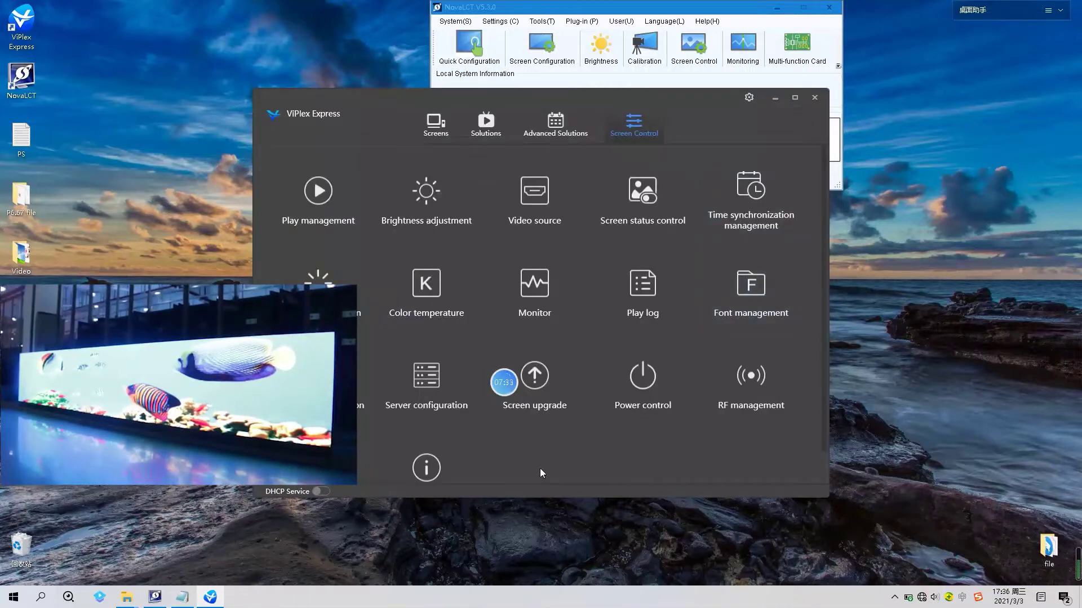